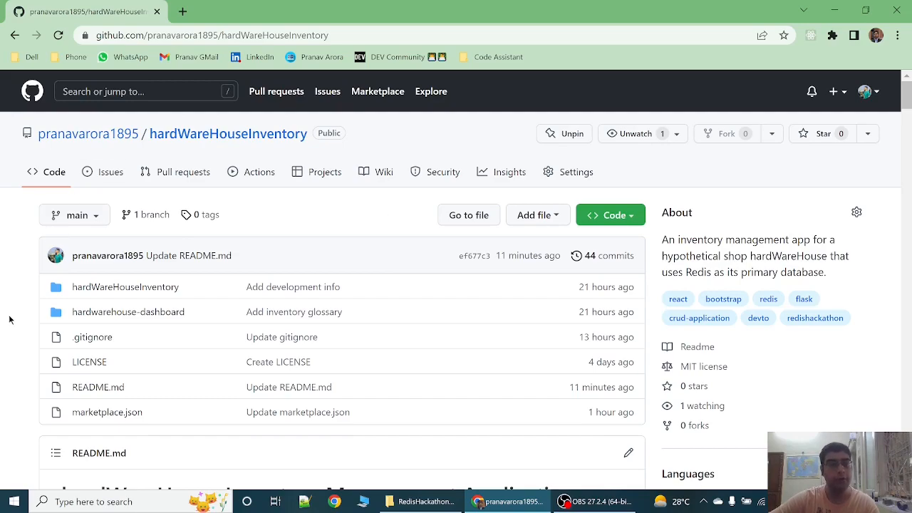
{"action": "scroll", "coordinate": [10, 319], "scroll_direction": "down", "scroll_amount": 4}
{"action": "scroll", "coordinate": [10, 319], "scroll_direction": "down", "scroll_amount": 1}
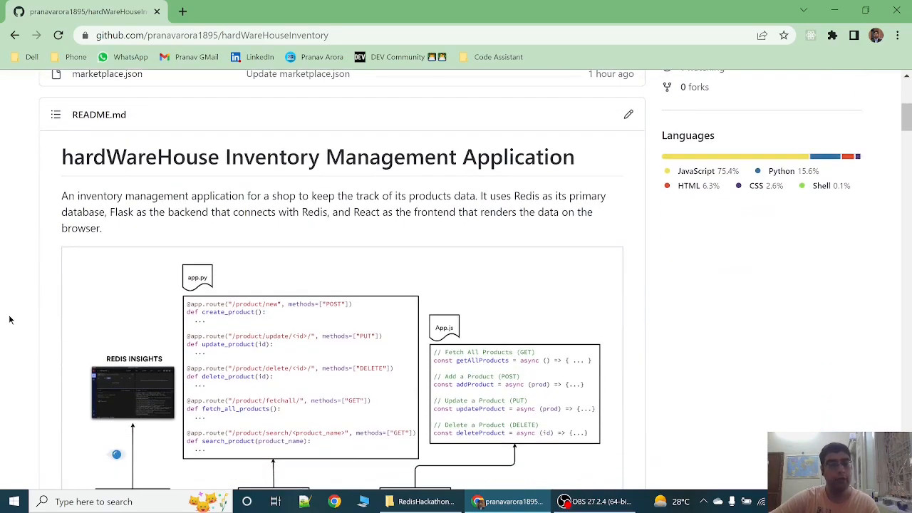
{"action": "scroll", "coordinate": [9, 319], "scroll_direction": "down", "scroll_amount": 2}
{"action": "scroll", "coordinate": [21, 304], "scroll_direction": "up", "scroll_amount": 3}
{"action": "scroll", "coordinate": [22, 304], "scroll_direction": "down", "scroll_amount": 2}
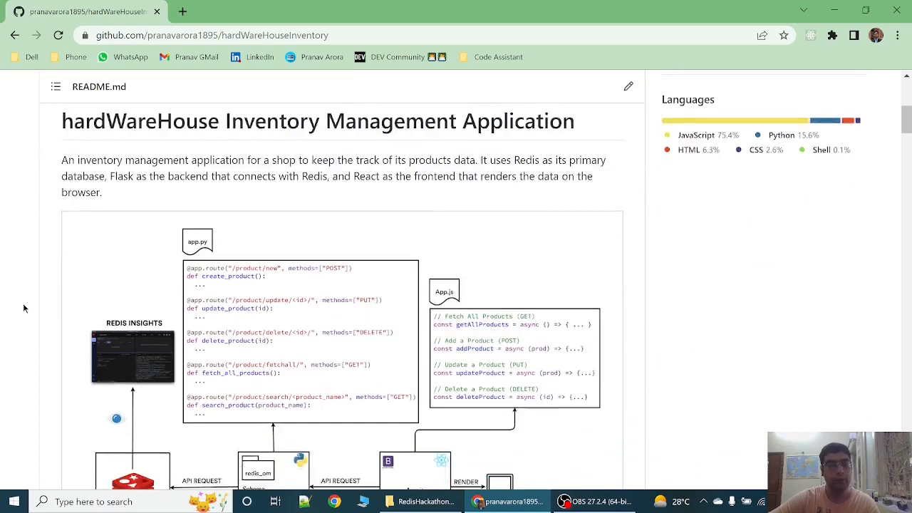
{"action": "scroll", "coordinate": [22, 302], "scroll_direction": "down", "scroll_amount": 2}
View the README's hardWareHouse architecture diagram full-size in a new tab.
{"action": "left_click", "coordinate": [70, 290]}
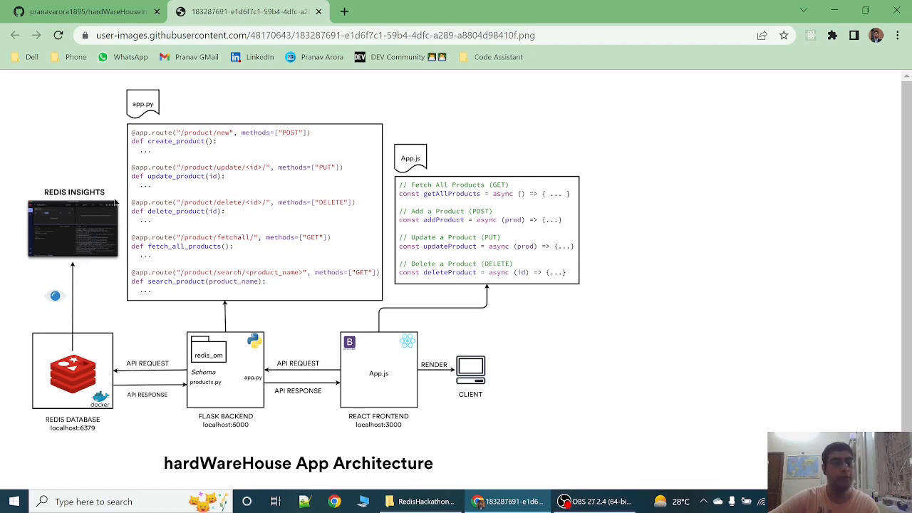
Reach the README's 'How to run it locally?' section via its outline and copy the git clone command.
{"action": "key", "text": "ctrl+Tab"}
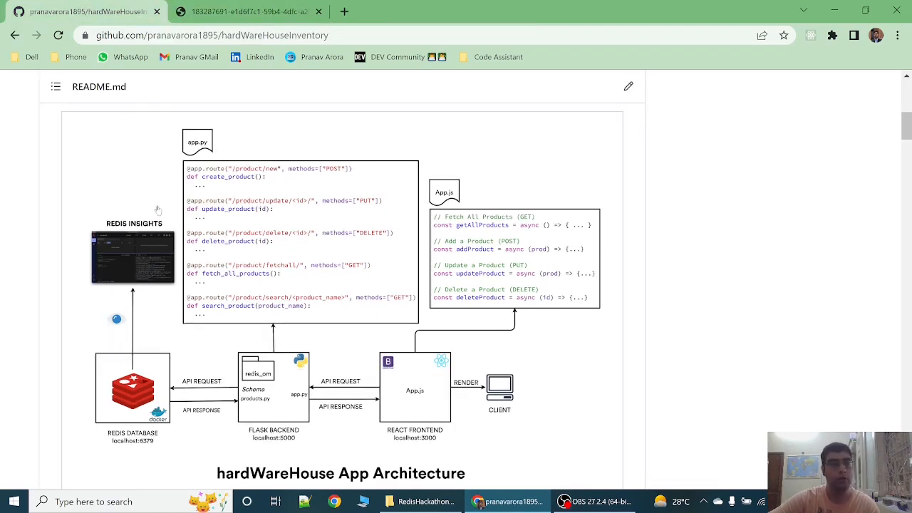
{"action": "scroll", "coordinate": [126, 246], "scroll_direction": "up", "scroll_amount": 1}
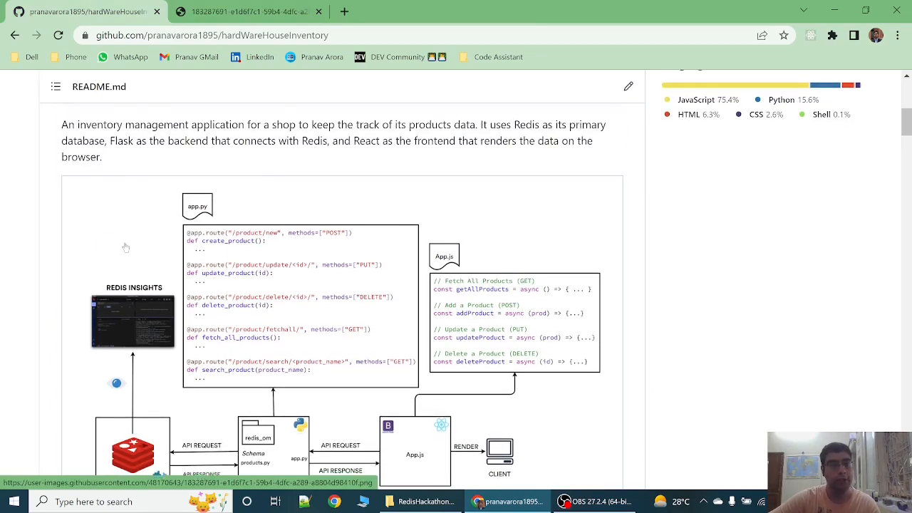
{"action": "scroll", "coordinate": [125, 247], "scroll_direction": "up", "scroll_amount": 1}
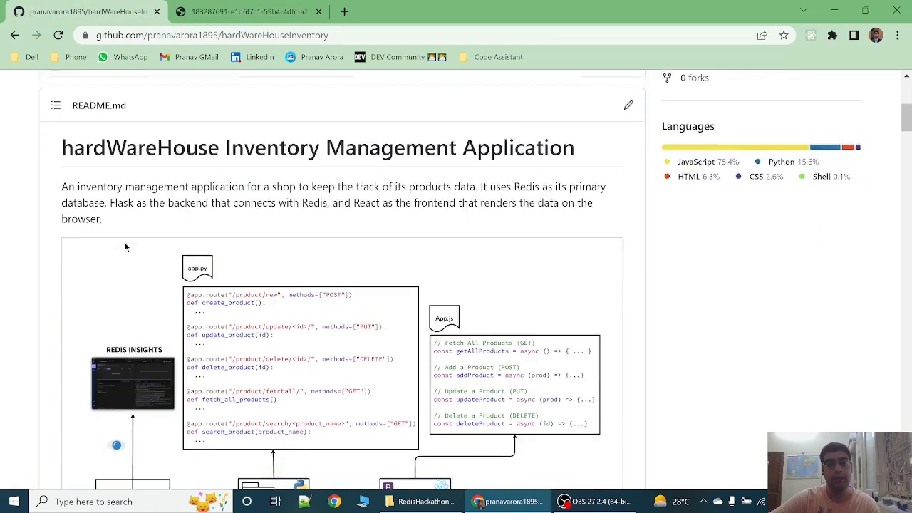
{"action": "scroll", "coordinate": [125, 247], "scroll_direction": "down", "scroll_amount": 4}
{"action": "scroll", "coordinate": [125, 246], "scroll_direction": "down", "scroll_amount": 3}
{"action": "scroll", "coordinate": [124, 247], "scroll_direction": "down", "scroll_amount": 3}
{"action": "scroll", "coordinate": [125, 247], "scroll_direction": "down", "scroll_amount": 3}
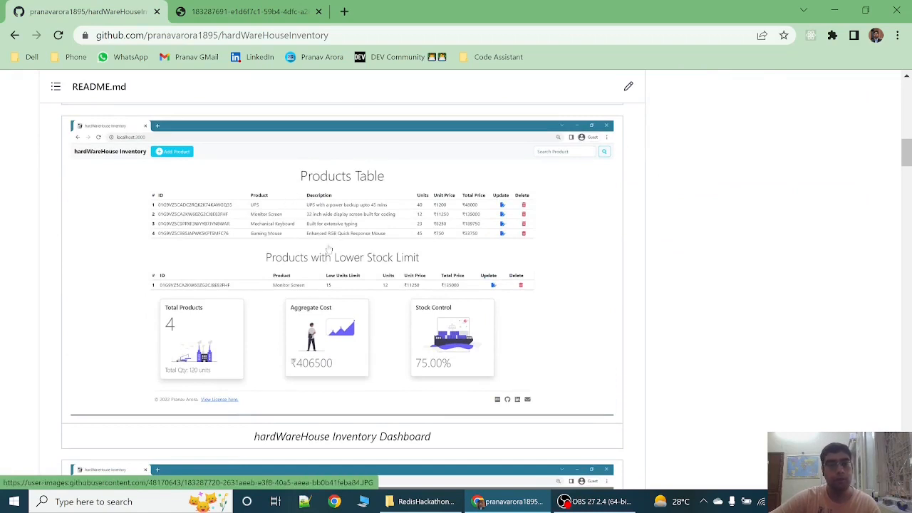
{"action": "scroll", "coordinate": [39, 279], "scroll_direction": "up", "scroll_amount": 2}
{"action": "scroll", "coordinate": [39, 280], "scroll_direction": "down", "scroll_amount": 2}
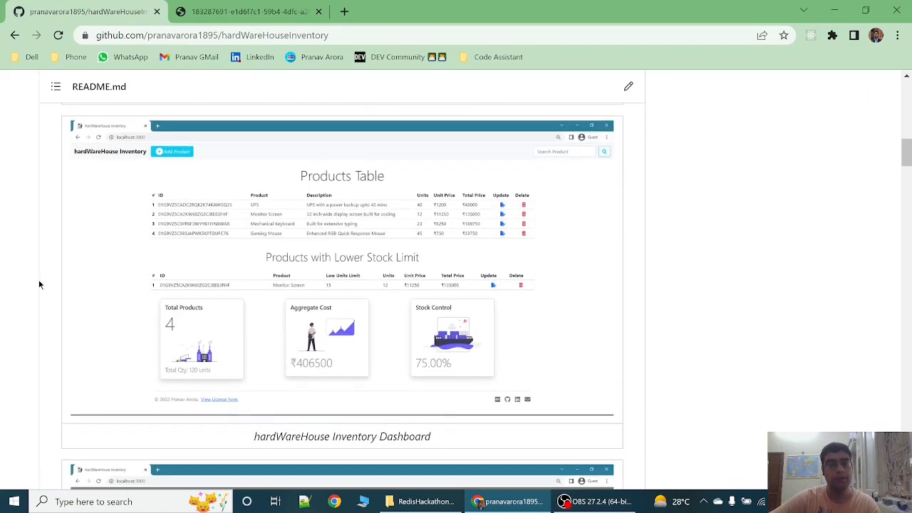
{"action": "scroll", "coordinate": [38, 279], "scroll_direction": "up", "scroll_amount": 3}
{"action": "scroll", "coordinate": [38, 279], "scroll_direction": "up", "scroll_amount": 2}
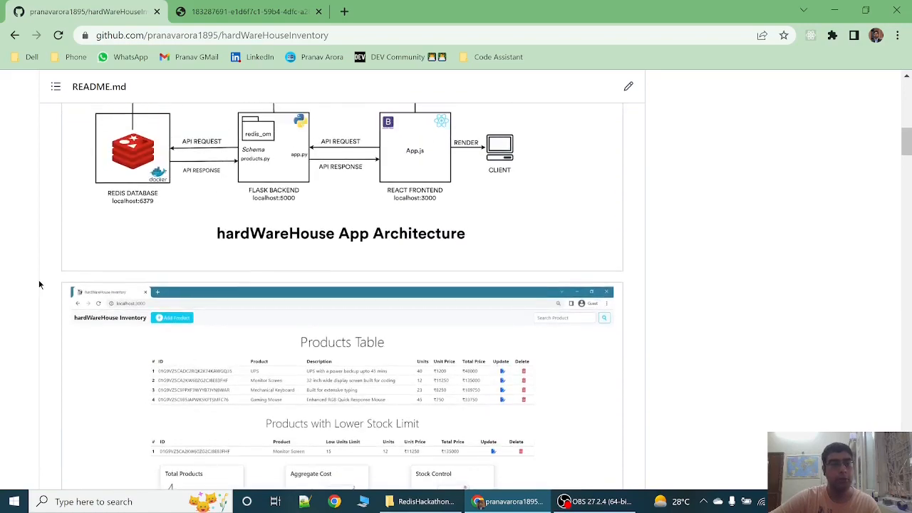
{"action": "scroll", "coordinate": [39, 279], "scroll_direction": "up", "scroll_amount": 3}
{"action": "scroll", "coordinate": [38, 279], "scroll_direction": "up", "scroll_amount": 3}
{"action": "scroll", "coordinate": [38, 280], "scroll_direction": "up", "scroll_amount": 3}
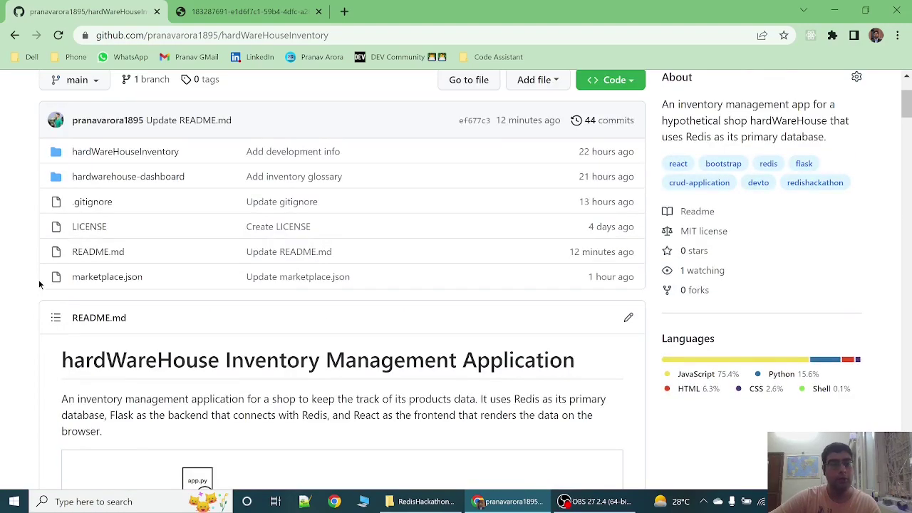
{"action": "left_click", "coordinate": [56, 317]}
{"action": "scroll", "coordinate": [52, 321], "scroll_direction": "down", "scroll_amount": 2}
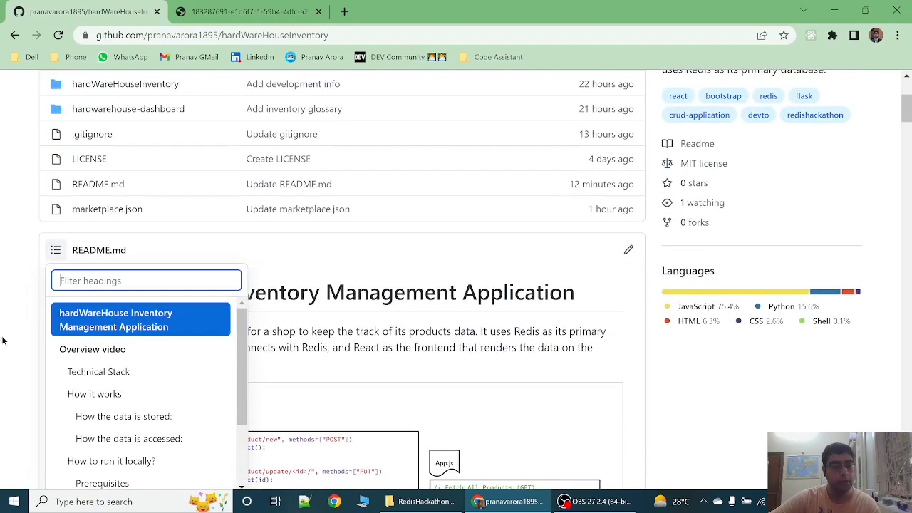
{"action": "scroll", "coordinate": [52, 322], "scroll_direction": "down", "scroll_amount": 2}
{"action": "scroll", "coordinate": [72, 322], "scroll_direction": "down", "scroll_amount": 1}
{"action": "scroll", "coordinate": [80, 319], "scroll_direction": "down", "scroll_amount": 2}
{"action": "left_click", "coordinate": [79, 306]}
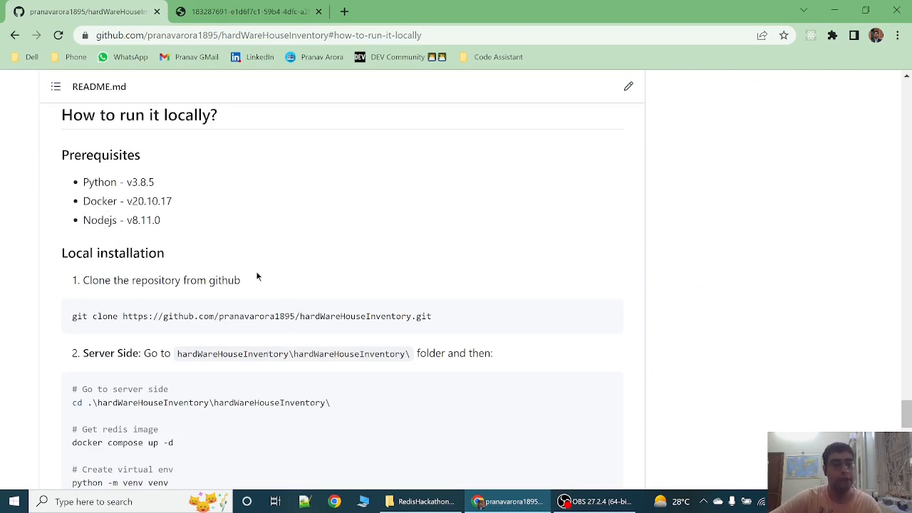
{"action": "scroll", "coordinate": [265, 271], "scroll_direction": "down", "scroll_amount": 1}
{"action": "left_click", "coordinate": [606, 248]}
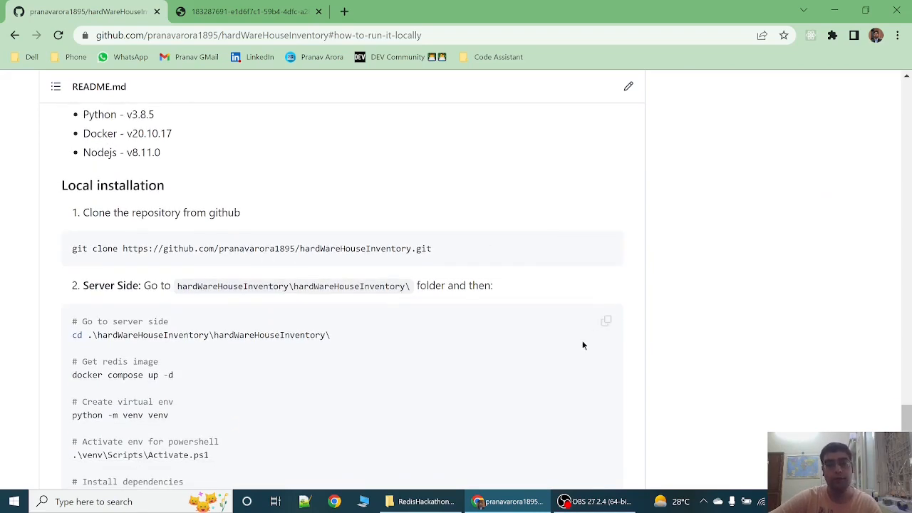
{"action": "left_click", "coordinate": [426, 500]}
Clone hardWareHouseInventory into the RedisHackathonVideo folder from a Git Bash terminal.
{"action": "right_click", "coordinate": [269, 228]}
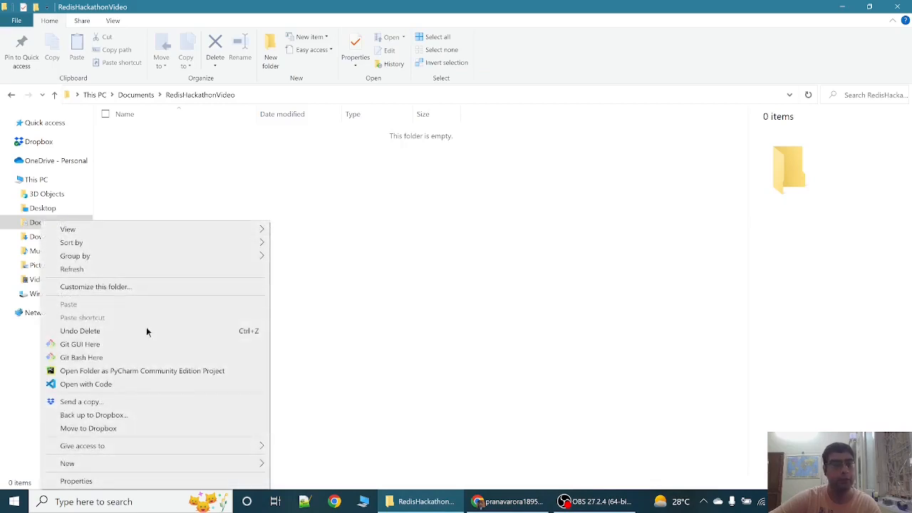
{"action": "left_click", "coordinate": [81, 357]}
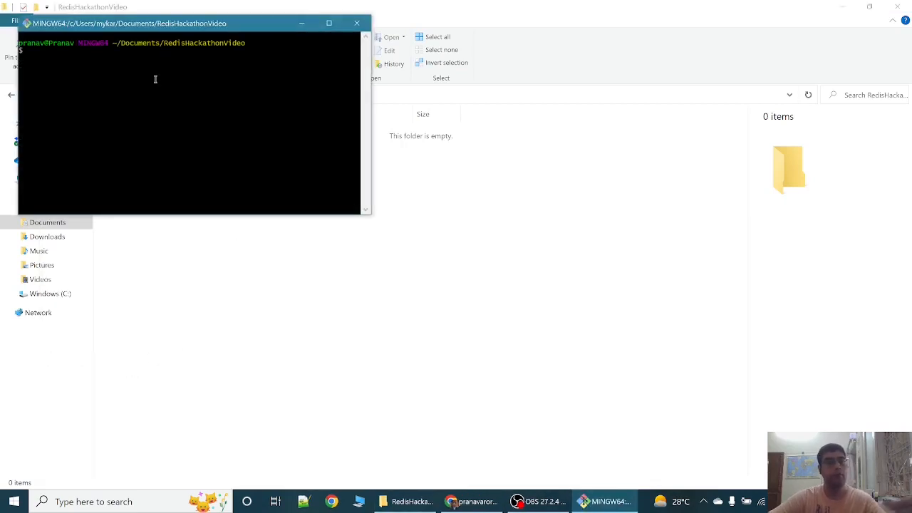
{"action": "right_click", "coordinate": [156, 79]}
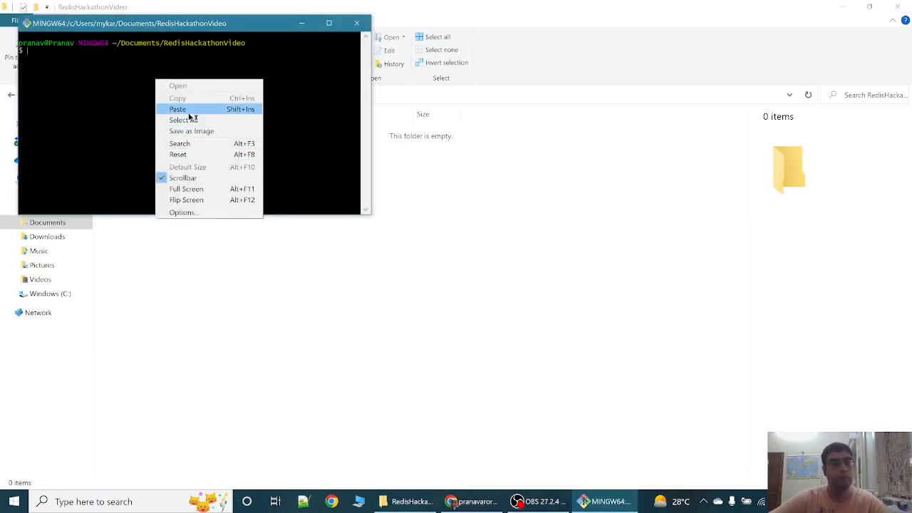
{"action": "left_click", "coordinate": [180, 109]}
{"action": "key", "text": "Return"}
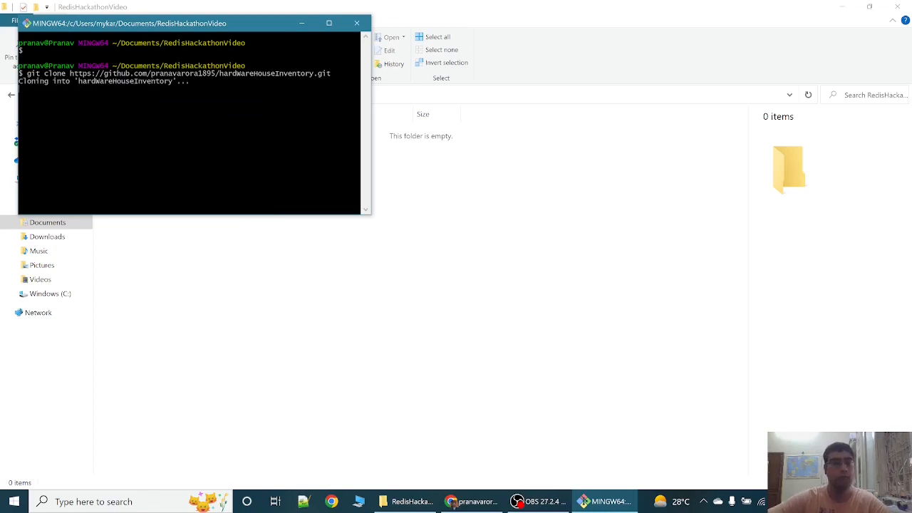
{"action": "left_click", "coordinate": [356, 22]}
Enter the cloned repo's inner hardWareHouseInventory server folder and open it with Code.
{"action": "double_click", "coordinate": [190, 134]}
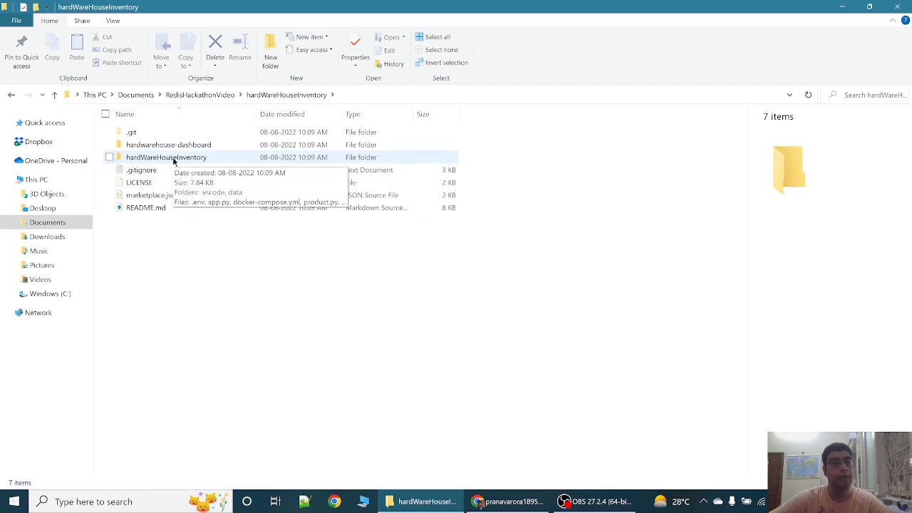
{"action": "double_click", "coordinate": [172, 157]}
{"action": "right_click", "coordinate": [196, 252]}
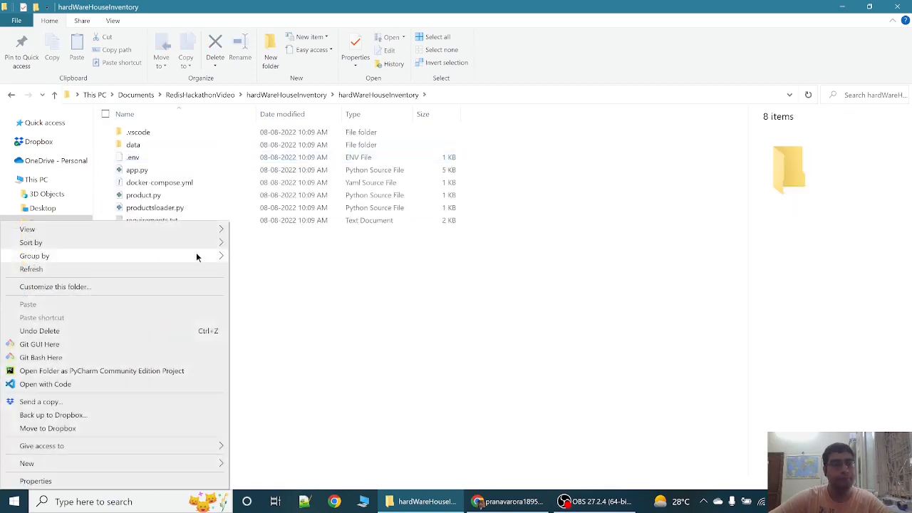
{"action": "left_click", "coordinate": [148, 387]}
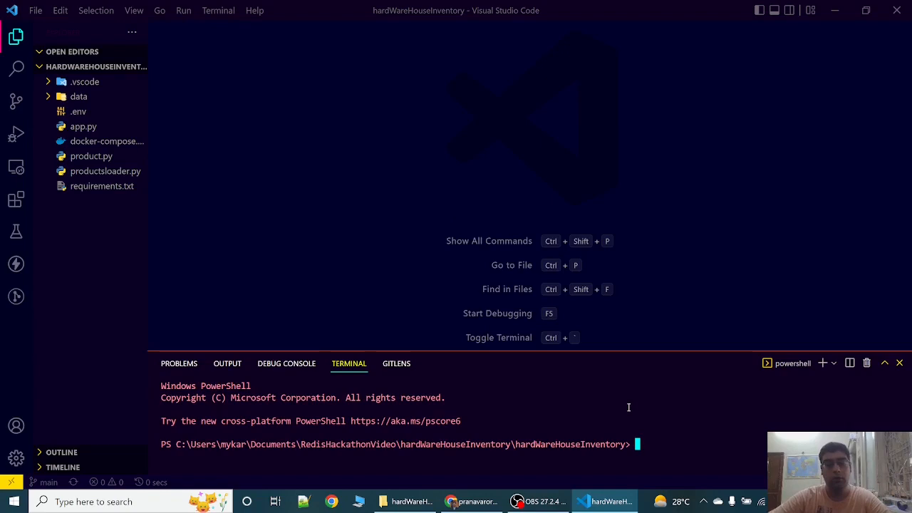
Start the Redis container with 'docker compose up -d' and confirm it running in Docker Desktop.
{"action": "left_click", "coordinate": [472, 500]}
{"action": "scroll", "coordinate": [106, 307], "scroll_direction": "down", "scroll_amount": 2}
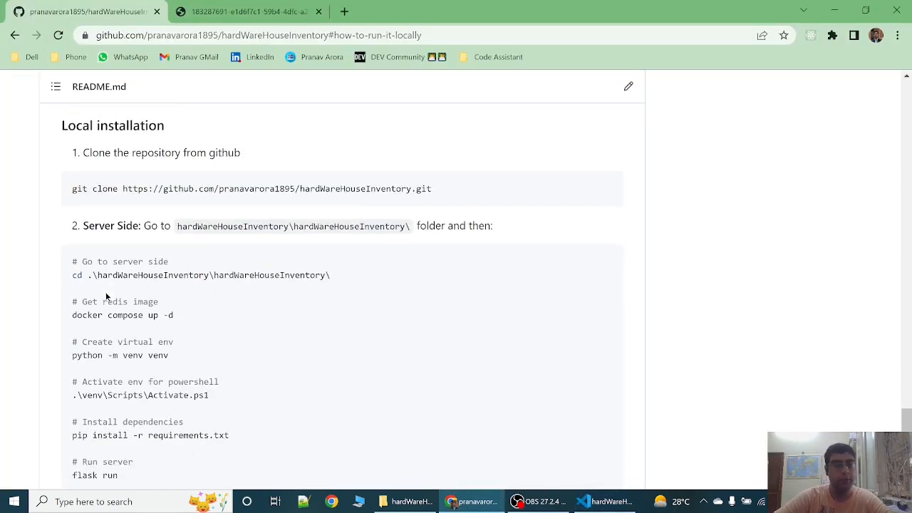
{"action": "scroll", "coordinate": [107, 306], "scroll_direction": "down", "scroll_amount": 2}
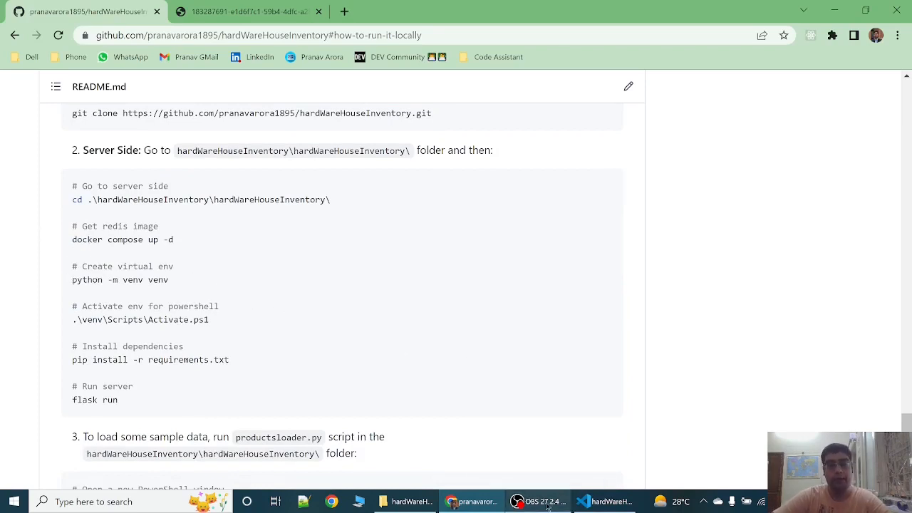
{"action": "left_click", "coordinate": [583, 501]}
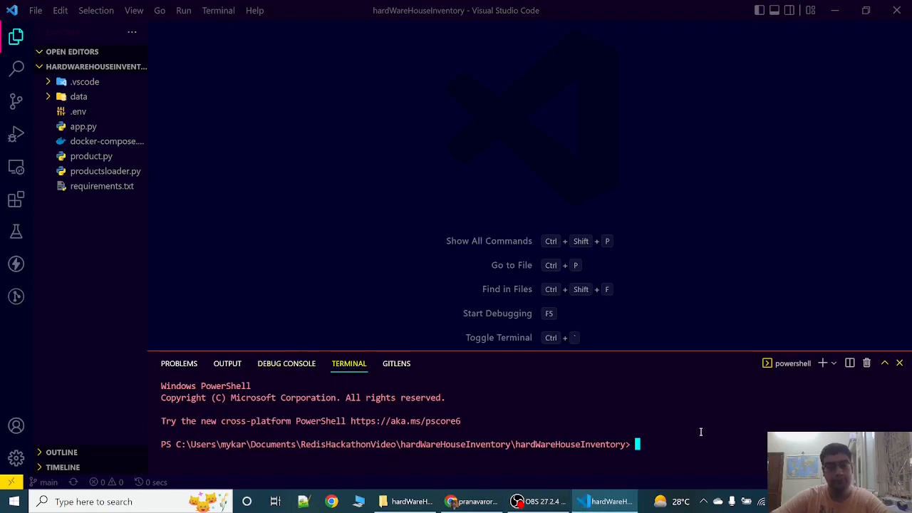
{"action": "type", "text": "docker "}
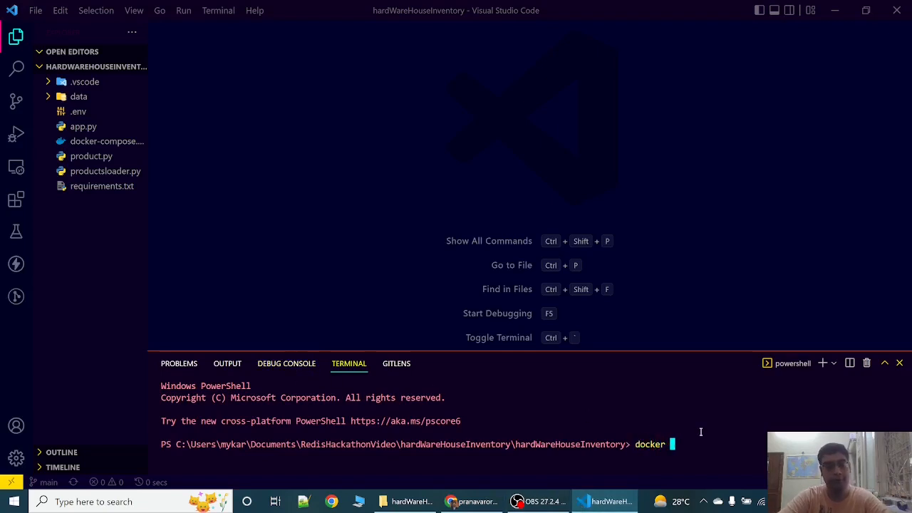
{"action": "type", "text": "compose "}
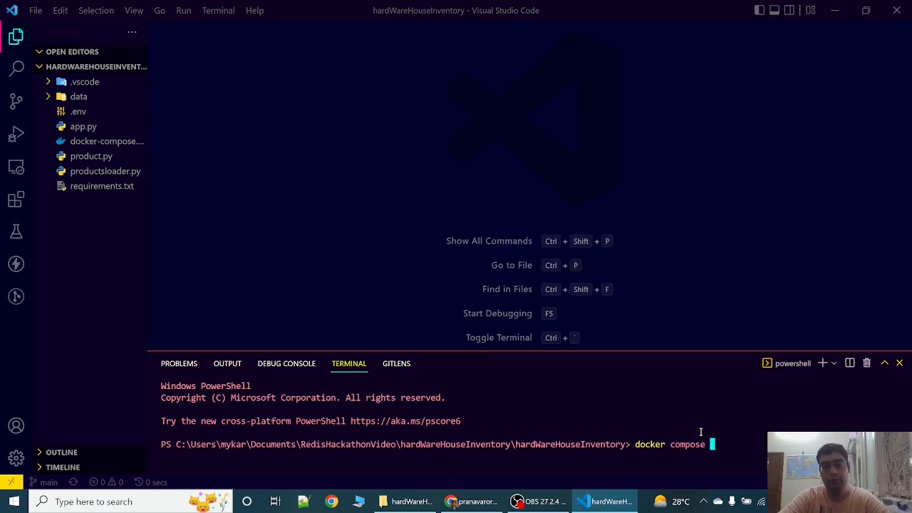
{"action": "type", "text": "up -d"}
{"action": "key", "text": "Return"}
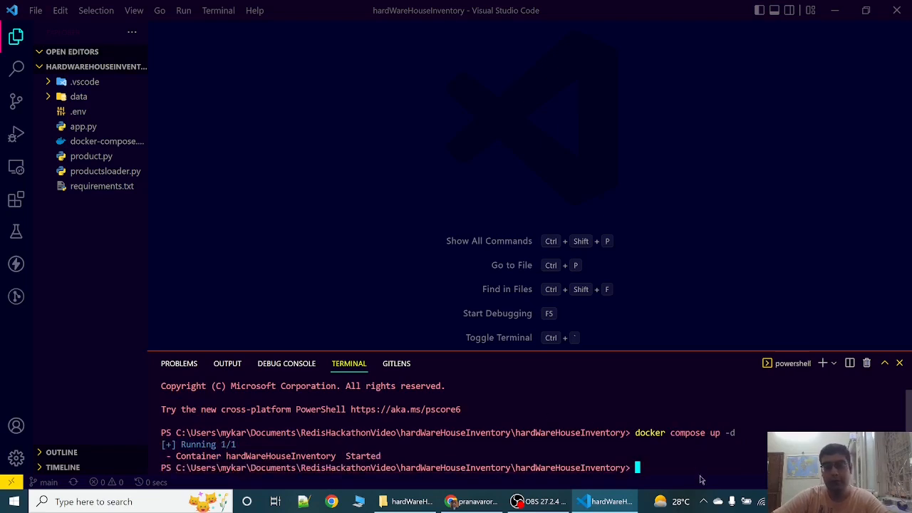
{"action": "left_click", "coordinate": [703, 501]}
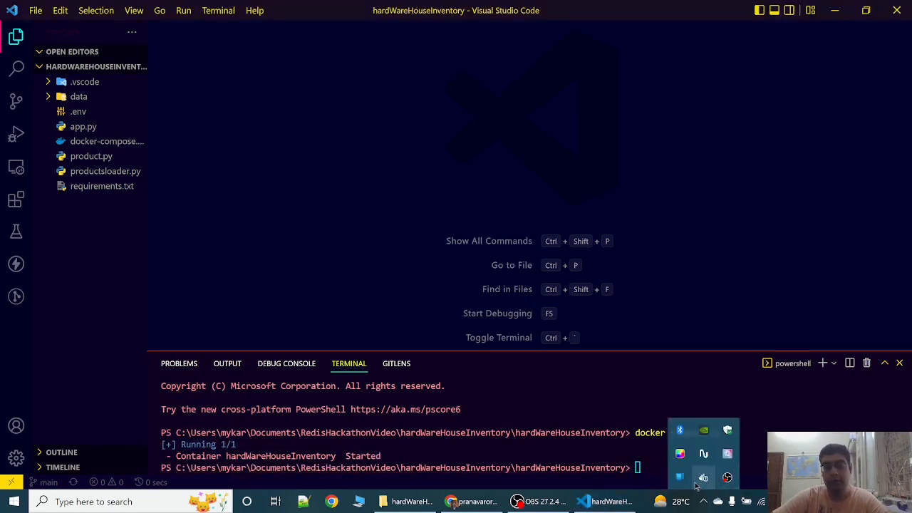
{"action": "left_click", "coordinate": [679, 477]}
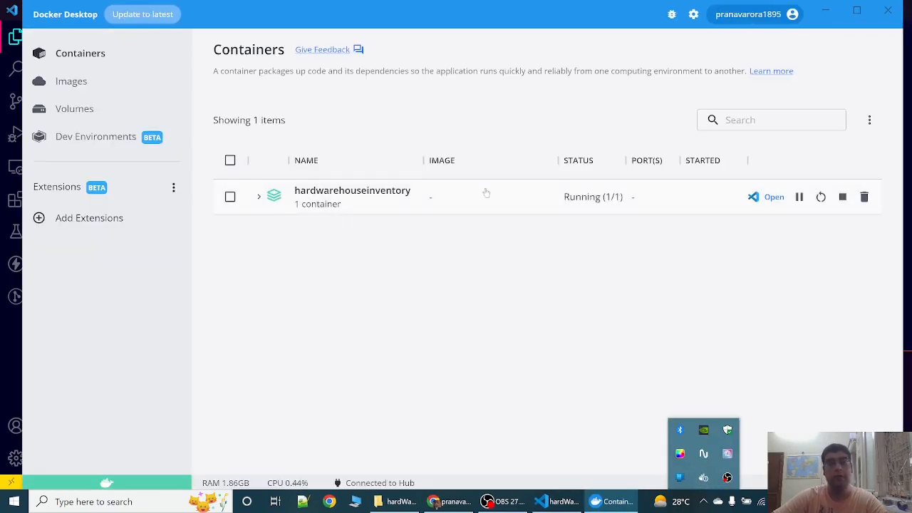
{"action": "left_click", "coordinate": [826, 10]}
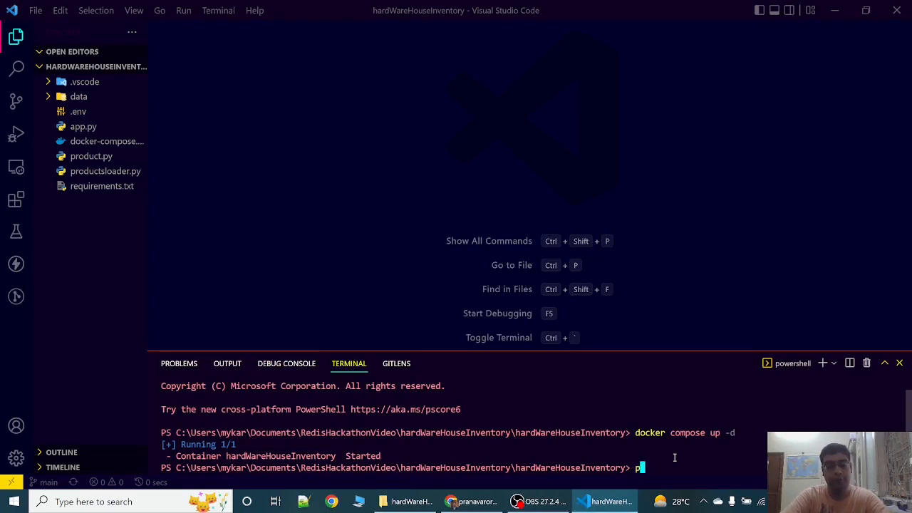
{"action": "type", "text": "pyth"}
Copy 'python -m venv venv' from the README and create the venv in the terminal.
{"action": "key", "text": "alt+Tab"}
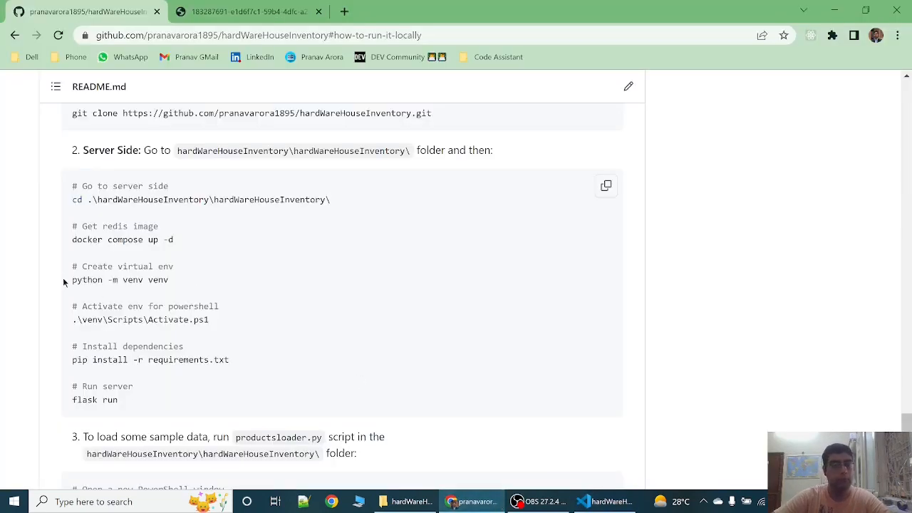
{"action": "left_click_drag", "start_coordinate": [71, 280], "coordinate": [181, 284]}
{"action": "key", "text": "ctrl+c"}
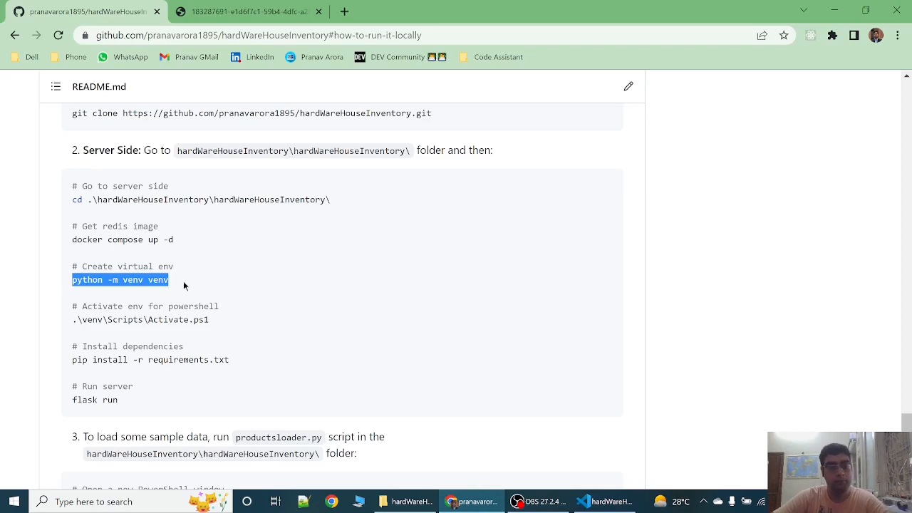
{"action": "left_click", "coordinate": [405, 342]}
{"action": "left_click", "coordinate": [604, 501]}
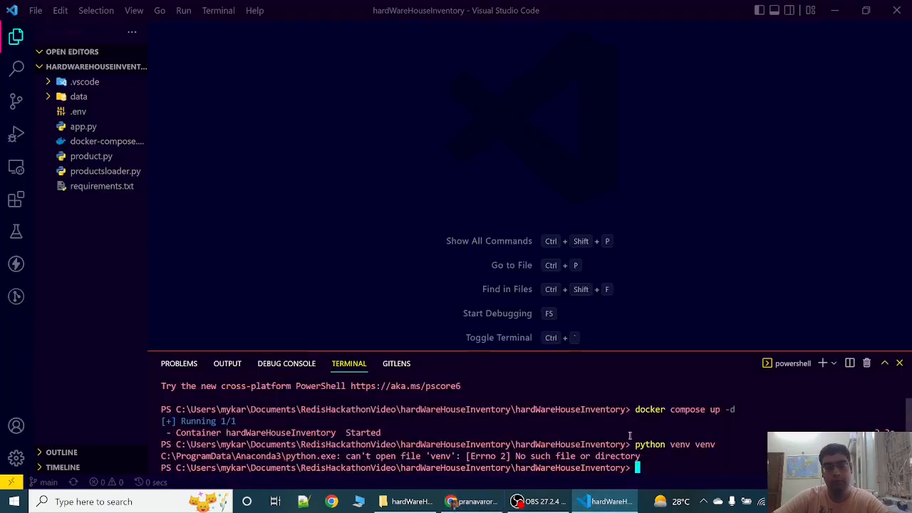
{"action": "key", "text": "ctrl+v"}
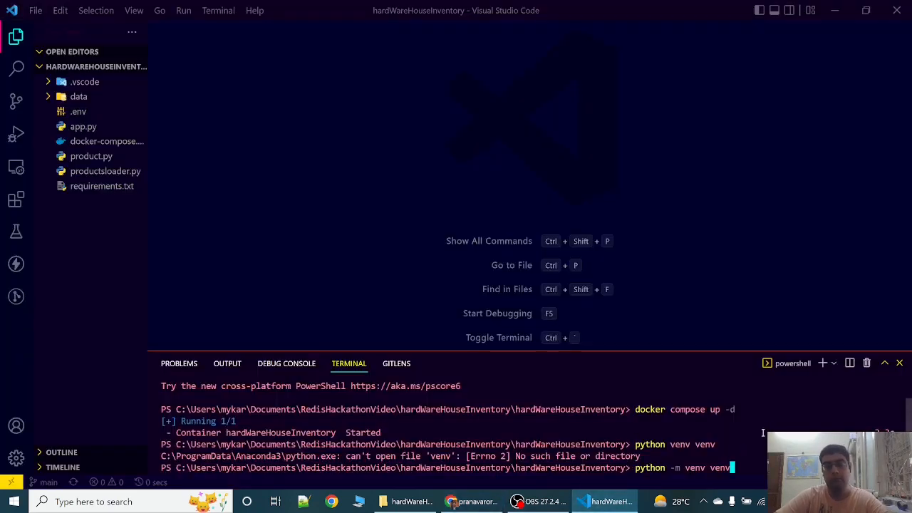
{"action": "key", "text": "Return"}
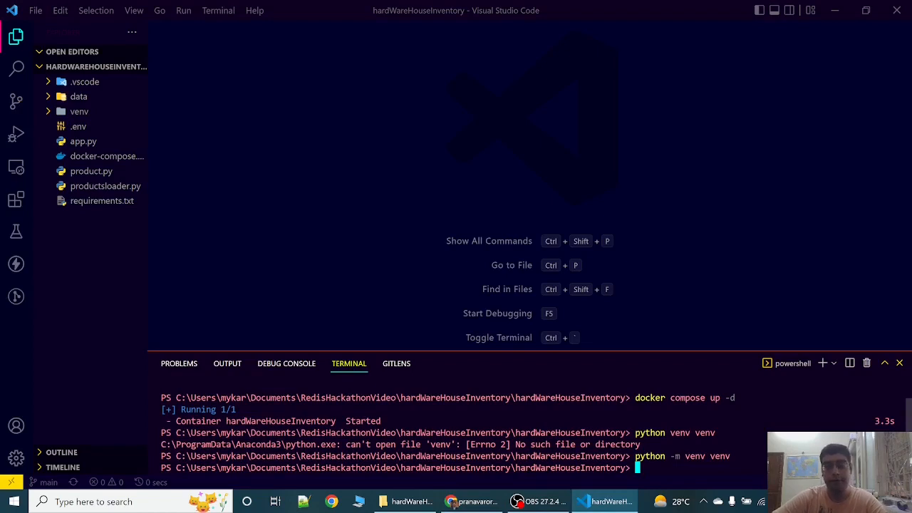
{"action": "type", "text": "venve"}
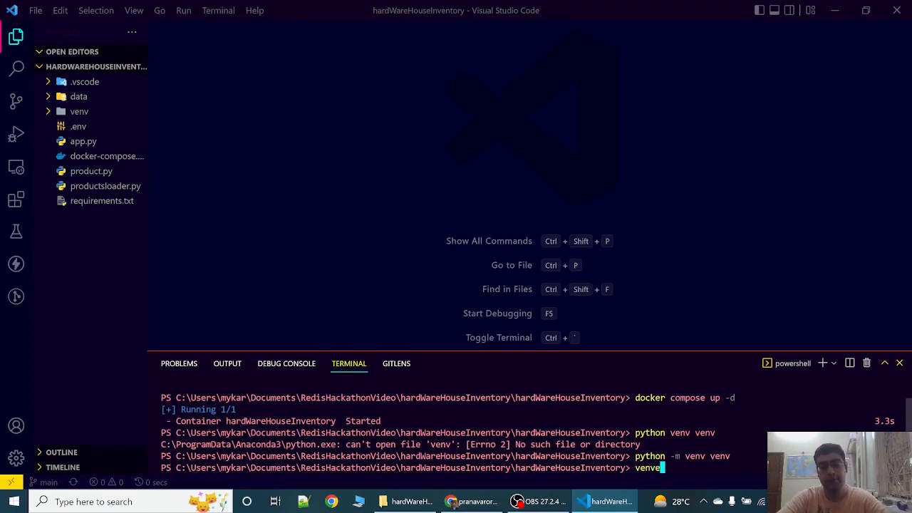
Activate the environment by running .\venv\Scripts\Activate.ps1.
{"action": "key", "text": "BackSpace"}
{"action": "key", "text": "Tab"}
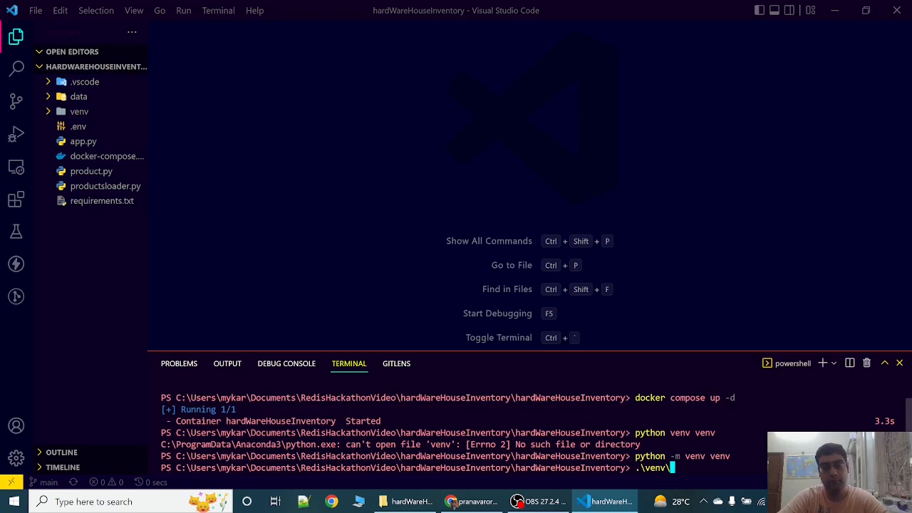
{"action": "type", "text": "S"}
{"action": "key", "text": "Tab"}
{"action": "type", "text": "a"}
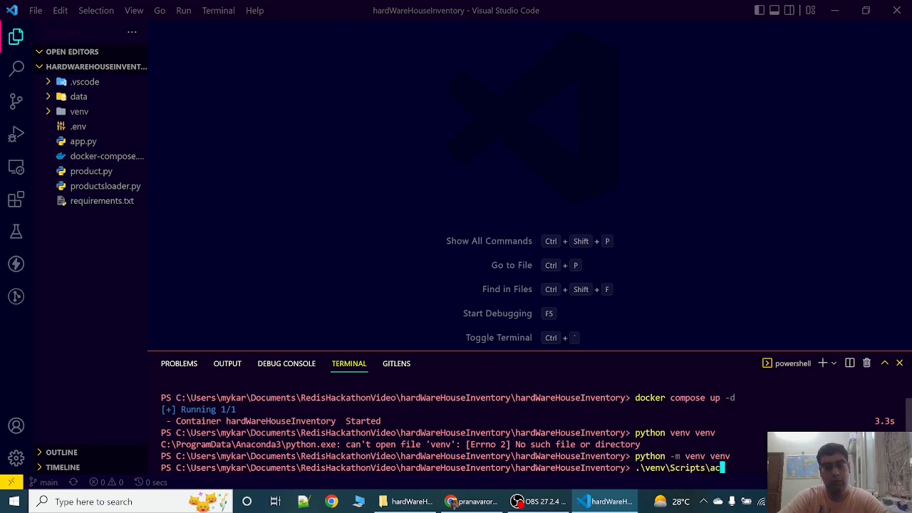
{"action": "key", "text": "Tab"}
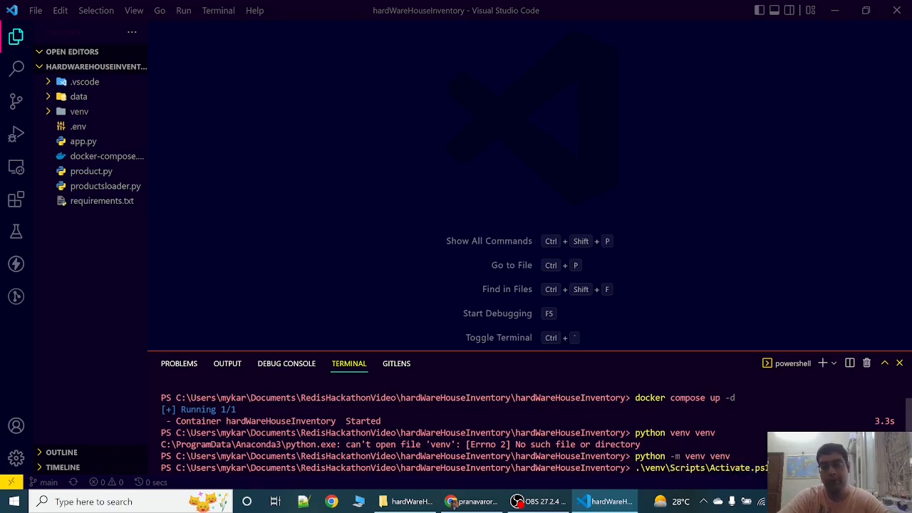
{"action": "key", "text": "Return"}
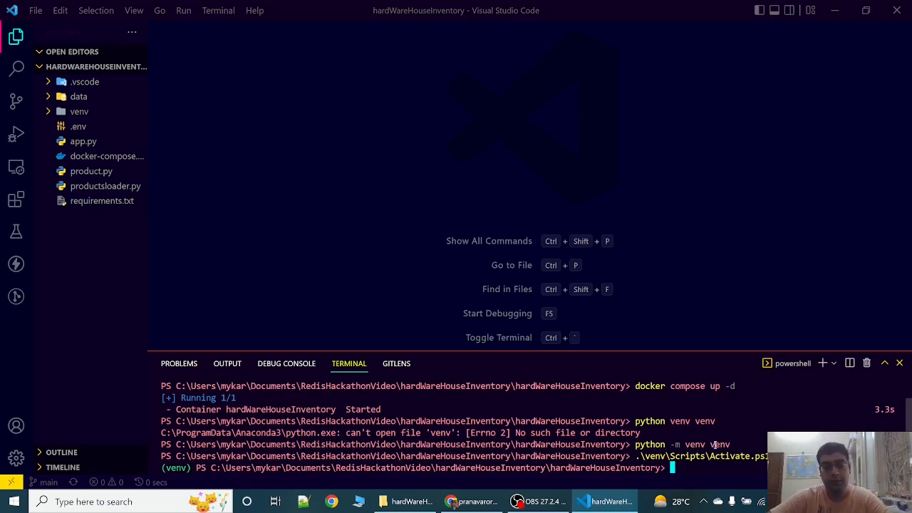
Run 'pip install -r requirements.txt' from the README, then start the server with 'flask run'.
{"action": "left_click", "coordinate": [471, 501]}
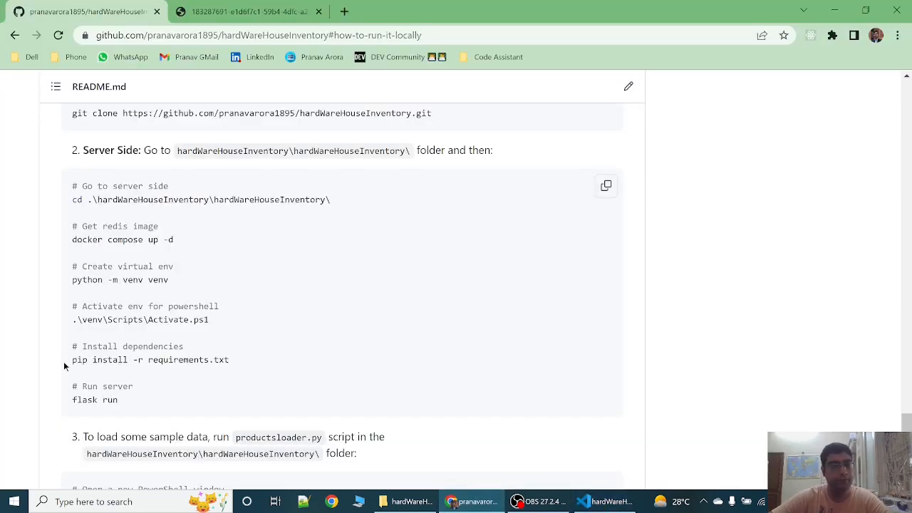
{"action": "left_click_drag", "start_coordinate": [63, 361], "coordinate": [258, 353]}
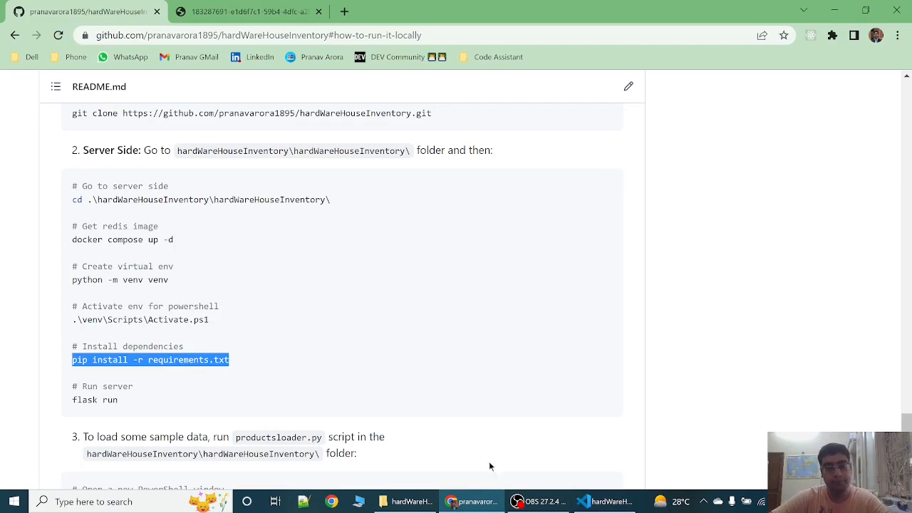
{"action": "key", "text": "ctrl+c"}
{"action": "left_click", "coordinate": [604, 500]}
{"action": "left_click", "coordinate": [675, 468]}
{"action": "key", "text": "ctrl+v"}
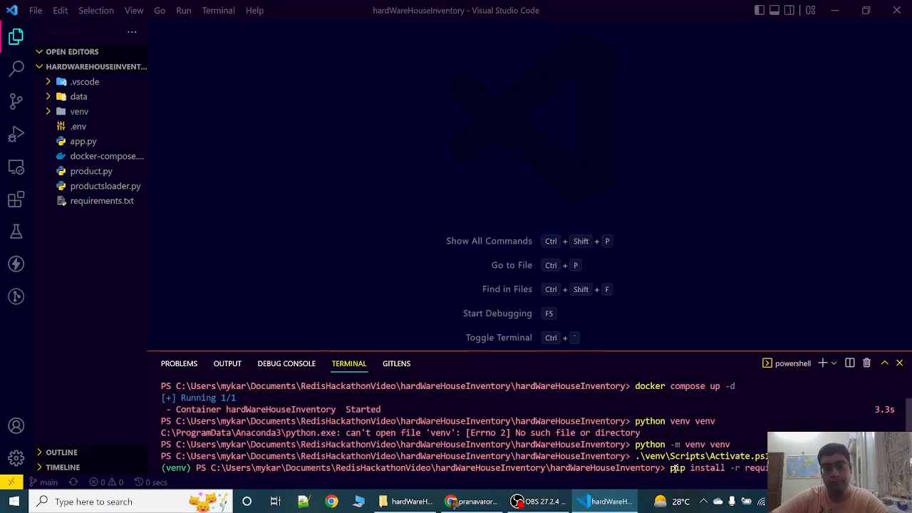
{"action": "key", "text": "Return"}
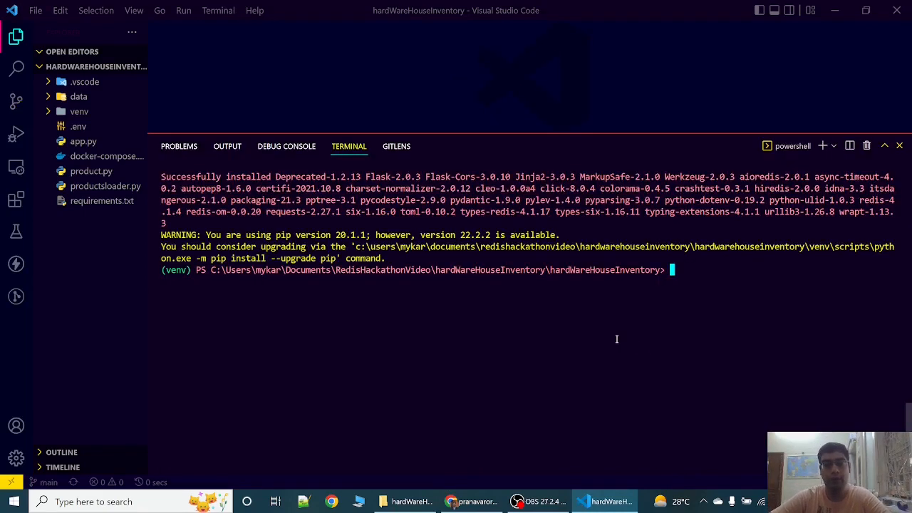
{"action": "type", "text": "fla"}
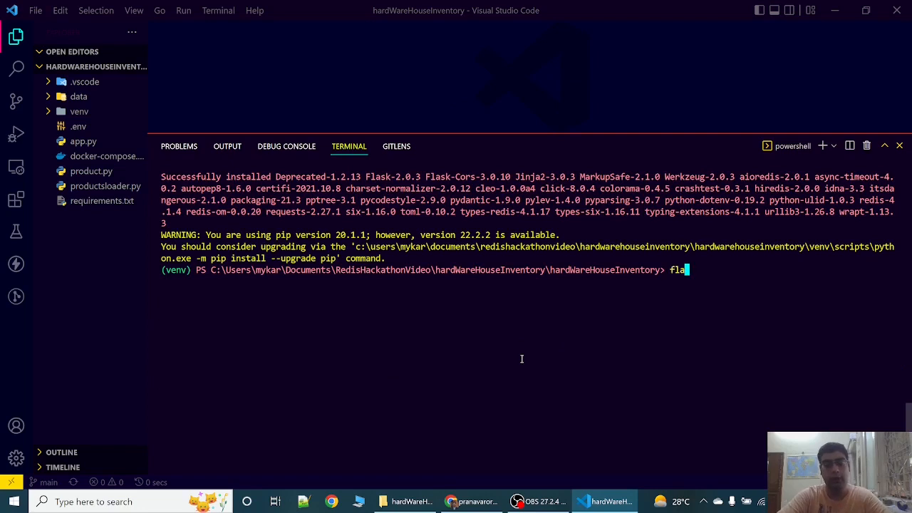
{"action": "type", "text": "sk run"}
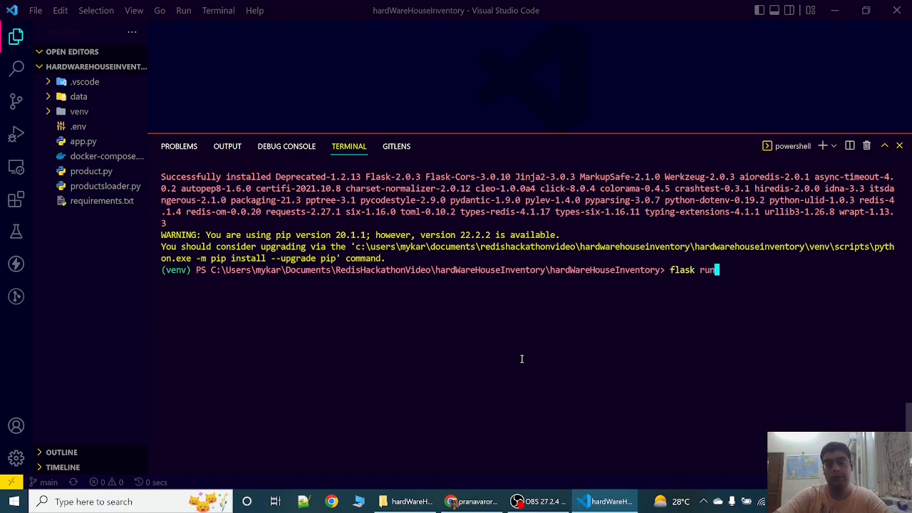
{"action": "key", "text": "Return"}
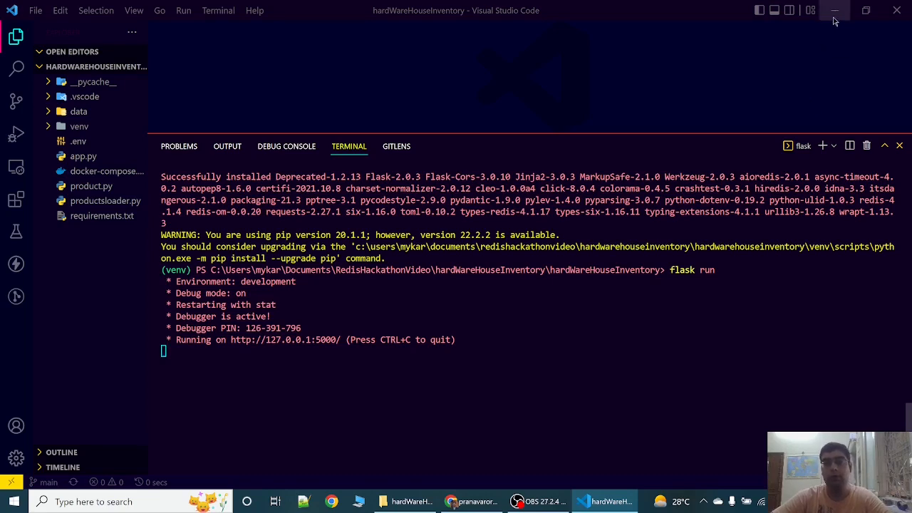
Minimize the other windows and open the localhost:6379 database showing its single product index key.
{"action": "left_click", "coordinate": [834, 10]}
{"action": "left_click", "coordinate": [834, 10]}
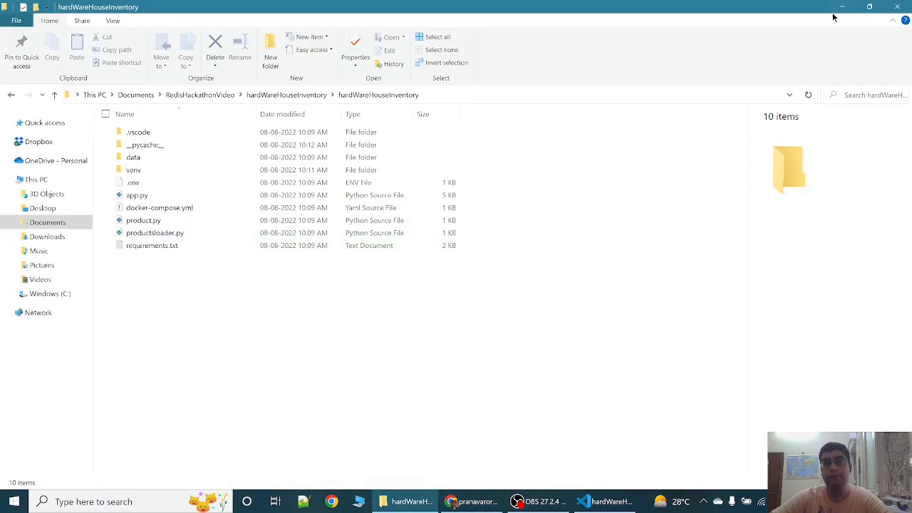
{"action": "left_click", "coordinate": [841, 13]}
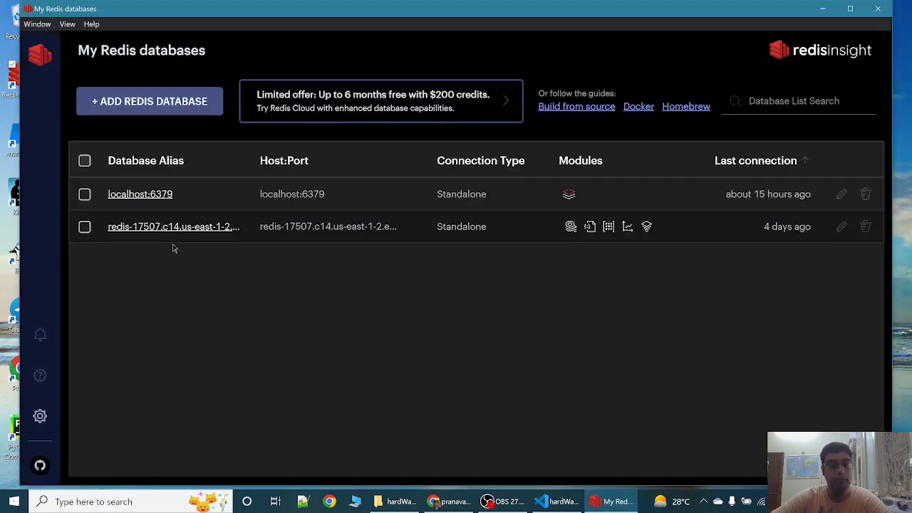
{"action": "left_click", "coordinate": [139, 193]}
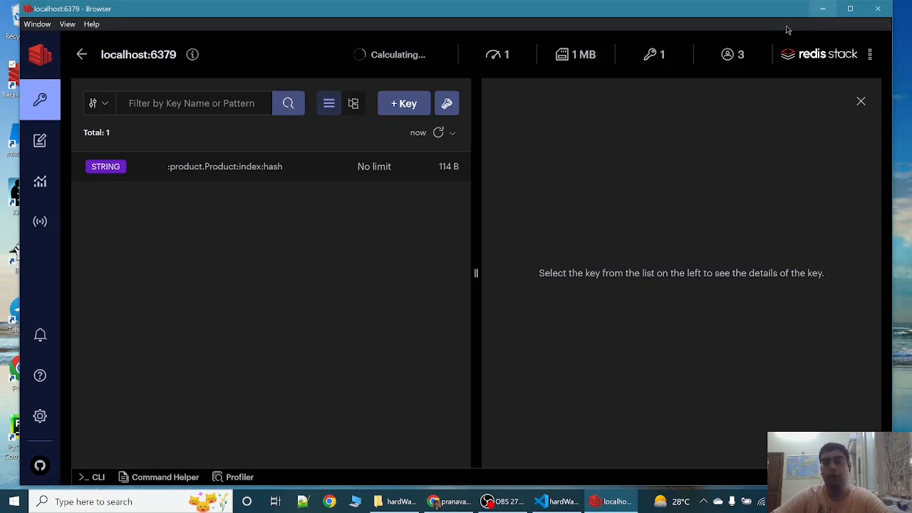
Run 'python .\productsloader.py' in a second terminal pane to POST the four sample products.
{"action": "left_click", "coordinate": [821, 8]}
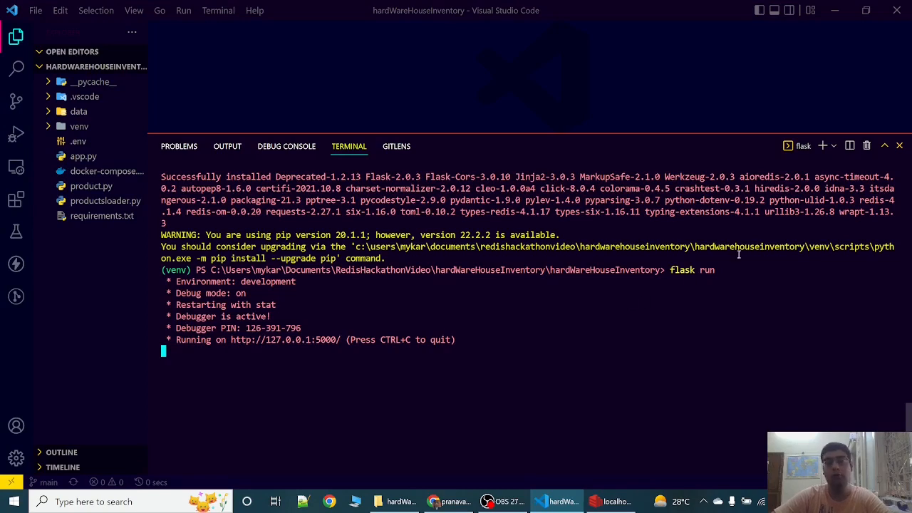
{"action": "left_click", "coordinate": [849, 146]}
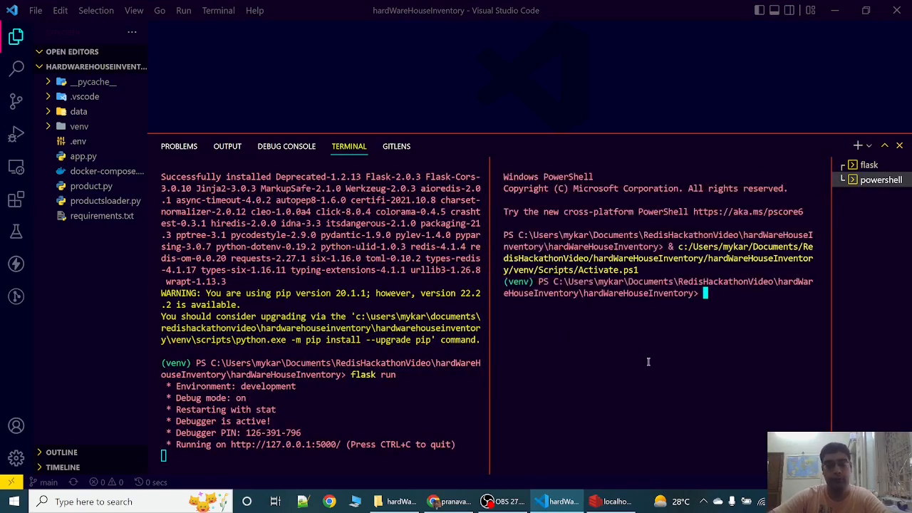
{"action": "type", "text": "python "}
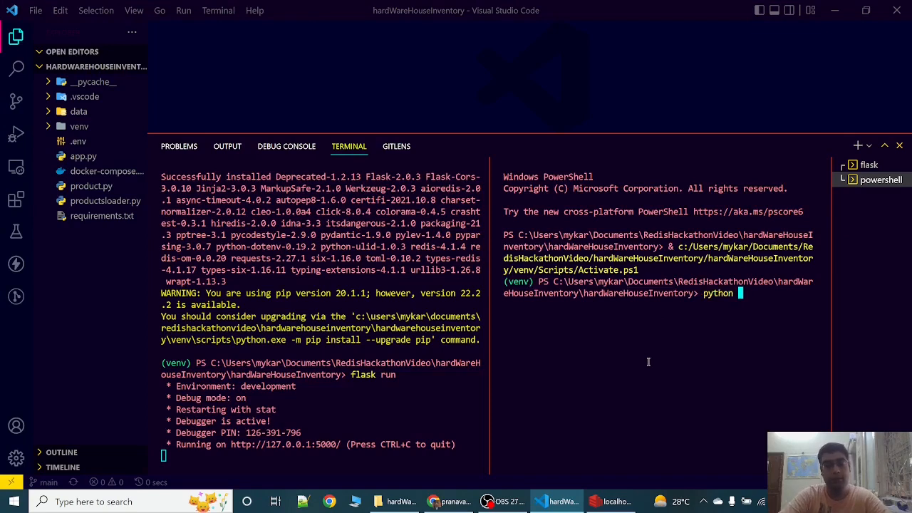
{"action": "type", "text": "prod"}
{"action": "key", "text": "Tab"}
{"action": "key", "text": "Tab"}
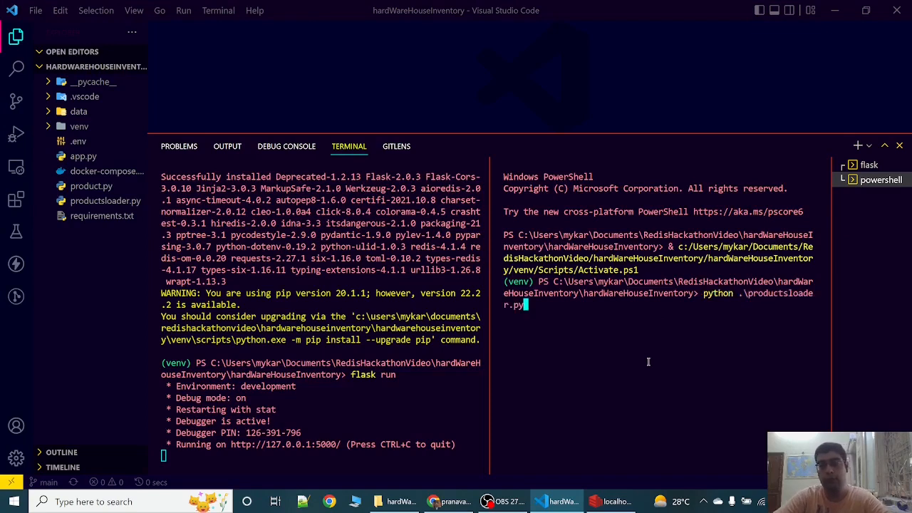
{"action": "key", "text": "Return"}
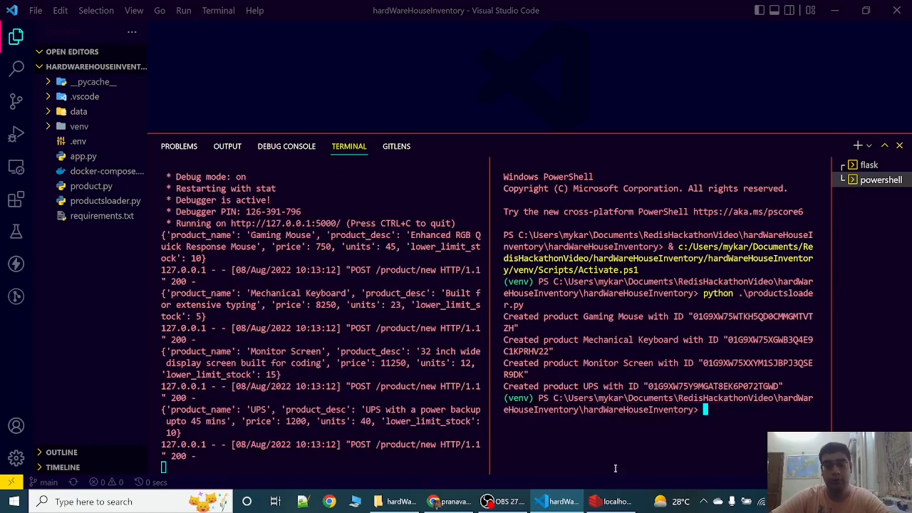
Refresh the key list to show four product JSON keys and inspect Mechanical Keyboard's product_name and product_desc.
{"action": "left_click", "coordinate": [616, 502]}
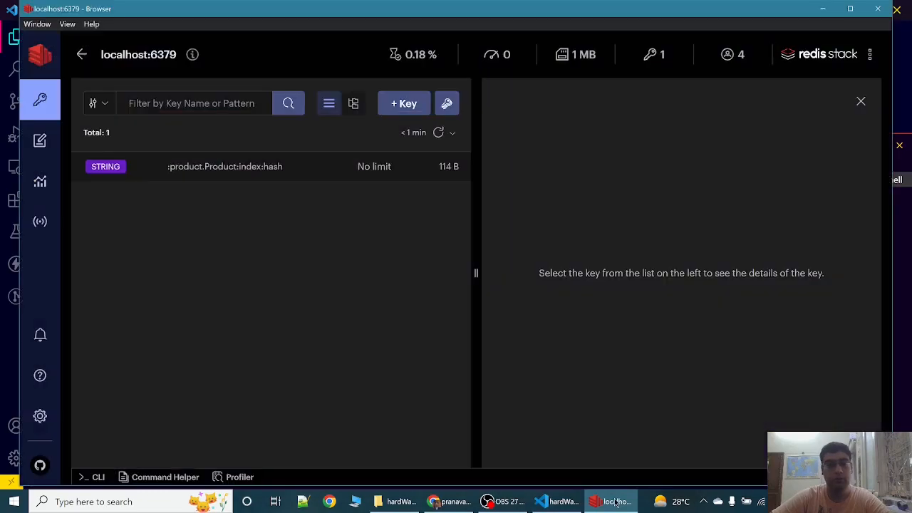
{"action": "left_click", "coordinate": [438, 132]}
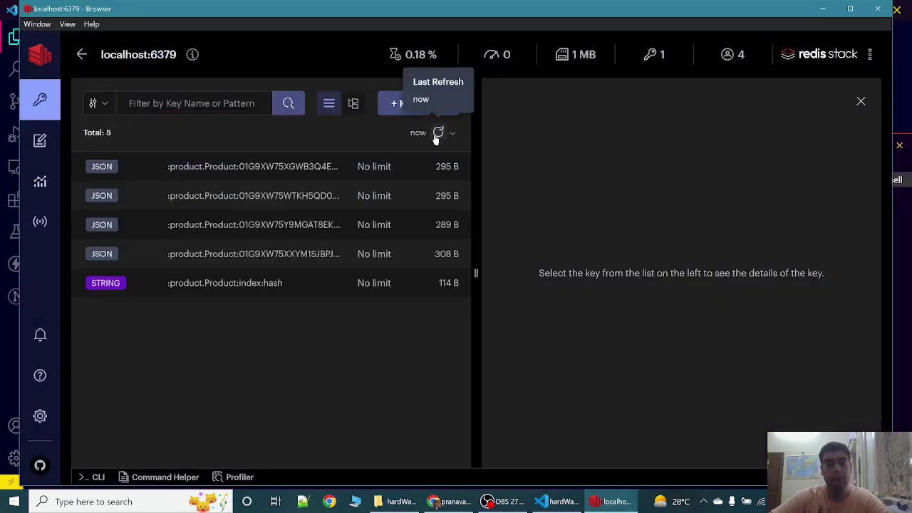
{"action": "left_click", "coordinate": [235, 166]}
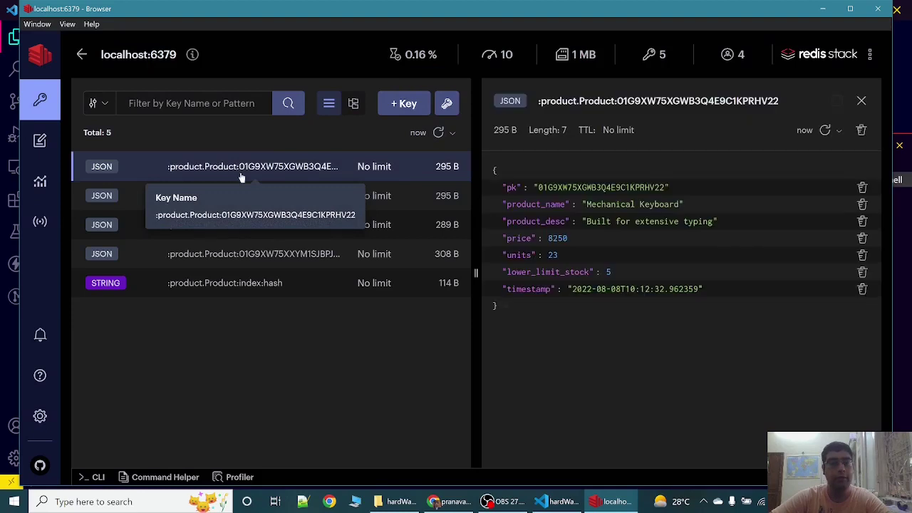
{"action": "left_click", "coordinate": [581, 204]}
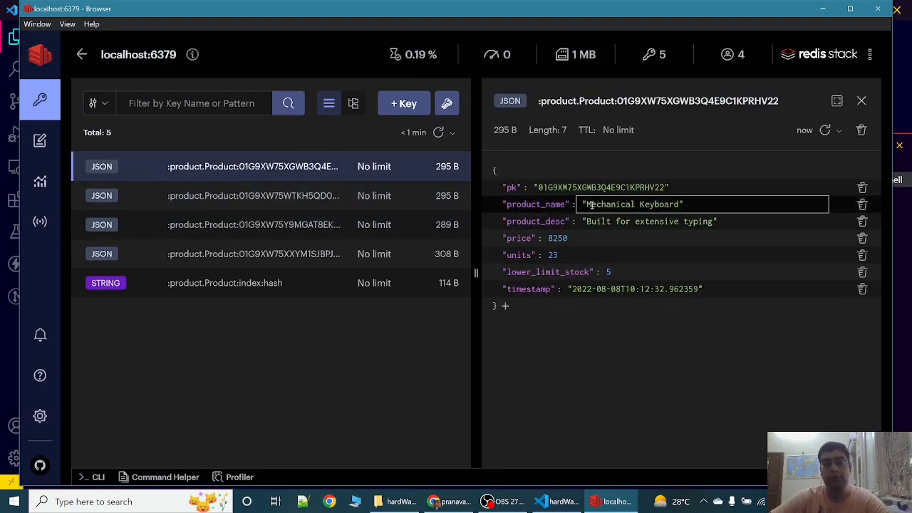
{"action": "left_click", "coordinate": [593, 213]}
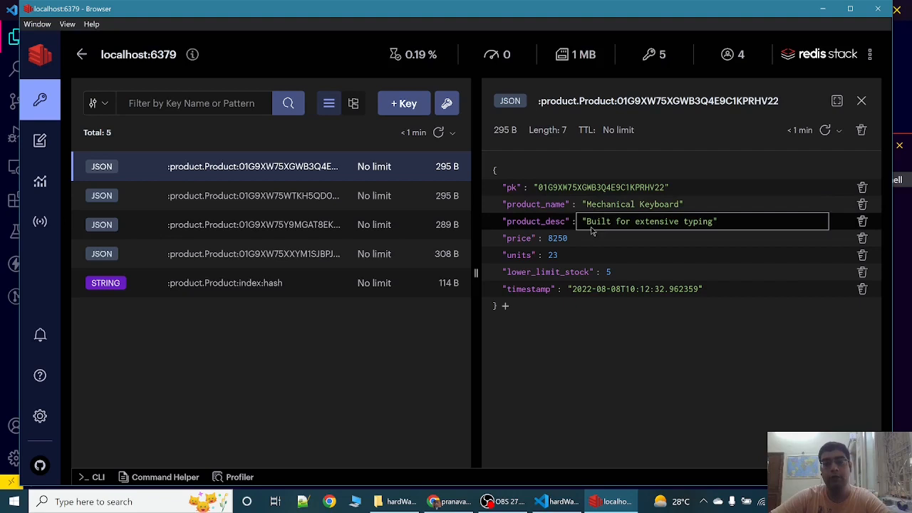
{"action": "left_click", "coordinate": [626, 237]}
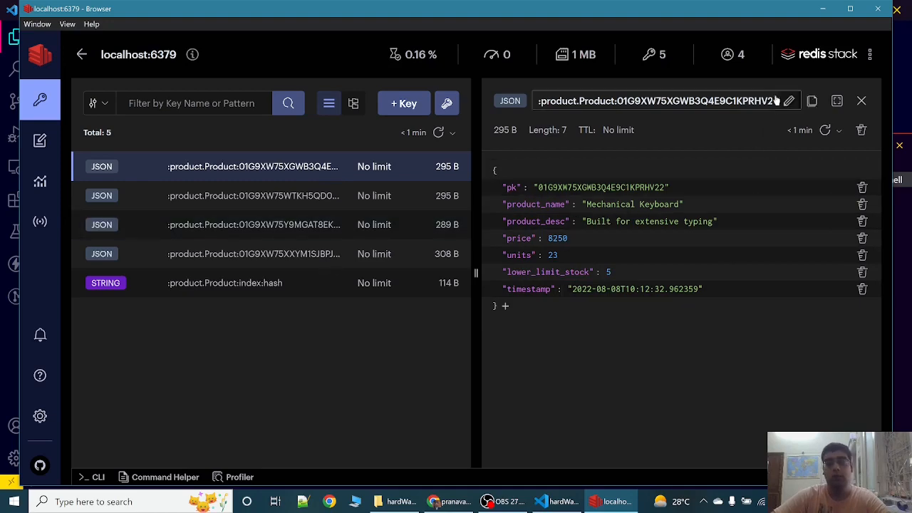
Close the loader terminal pane and go up to the parent repository folder in File Explorer.
{"action": "left_click", "coordinate": [823, 10]}
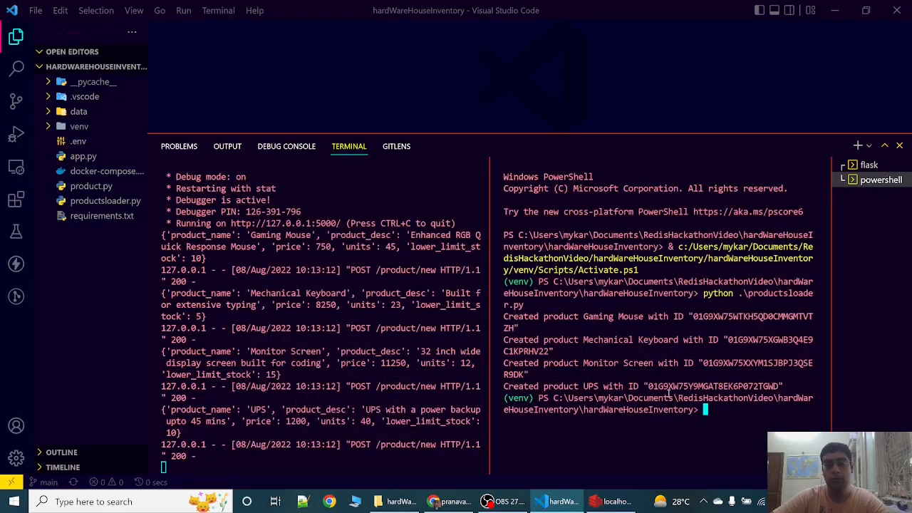
{"action": "left_click", "coordinate": [897, 179]}
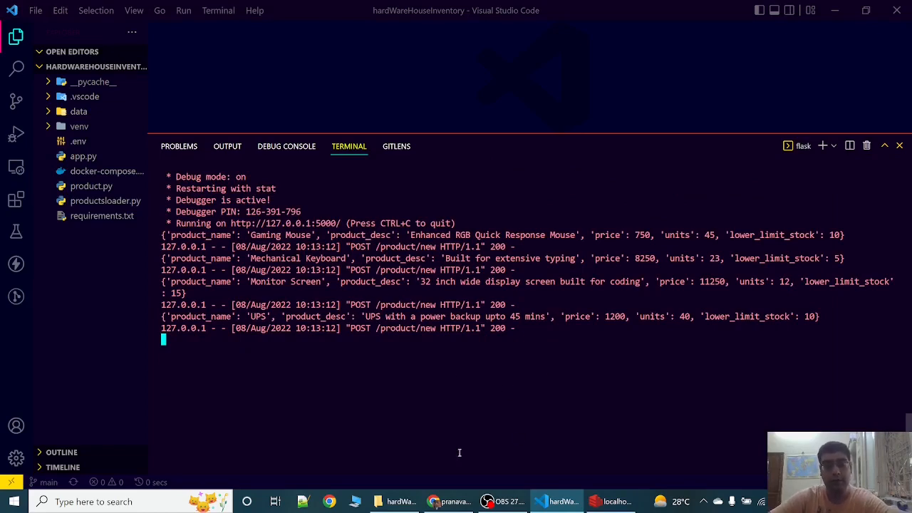
{"action": "left_click", "coordinate": [401, 501]}
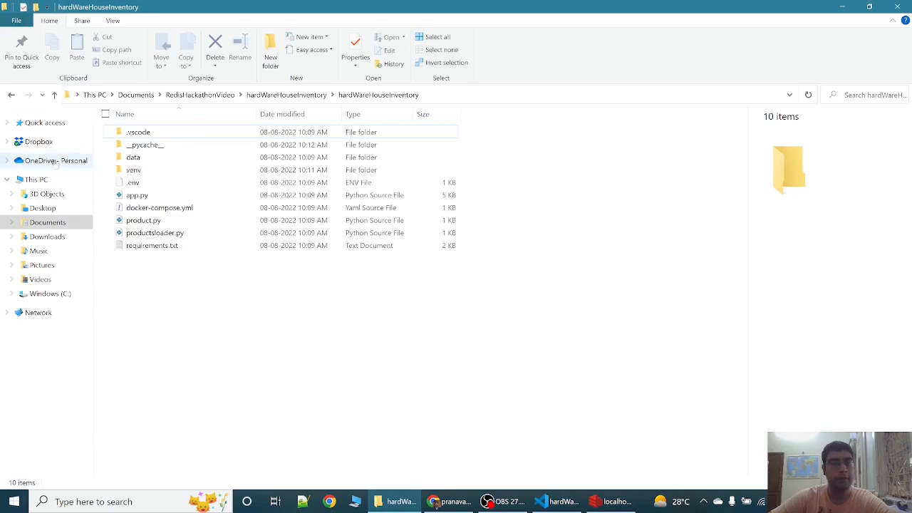
{"action": "left_click", "coordinate": [56, 94]}
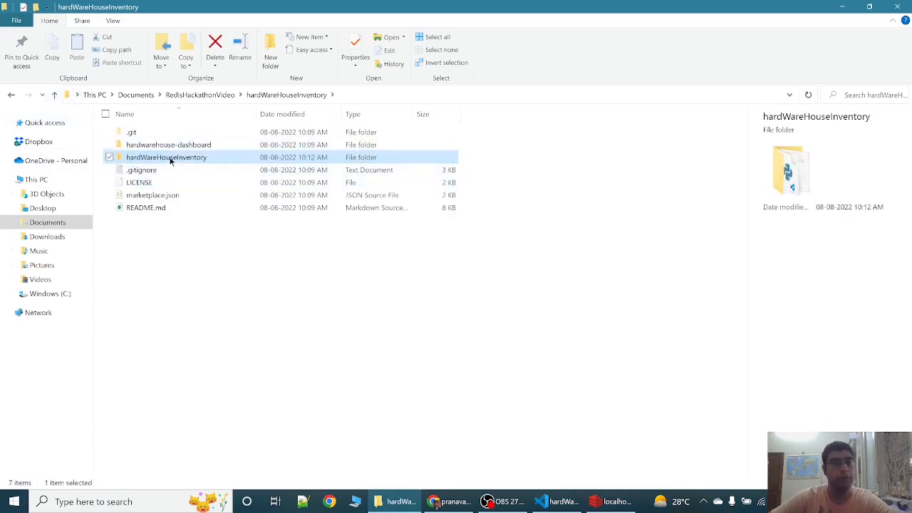
Open the hardwarehouse-dashboard frontend folder as a project with Code.
{"action": "double_click", "coordinate": [179, 146]}
{"action": "right_click", "coordinate": [203, 280]}
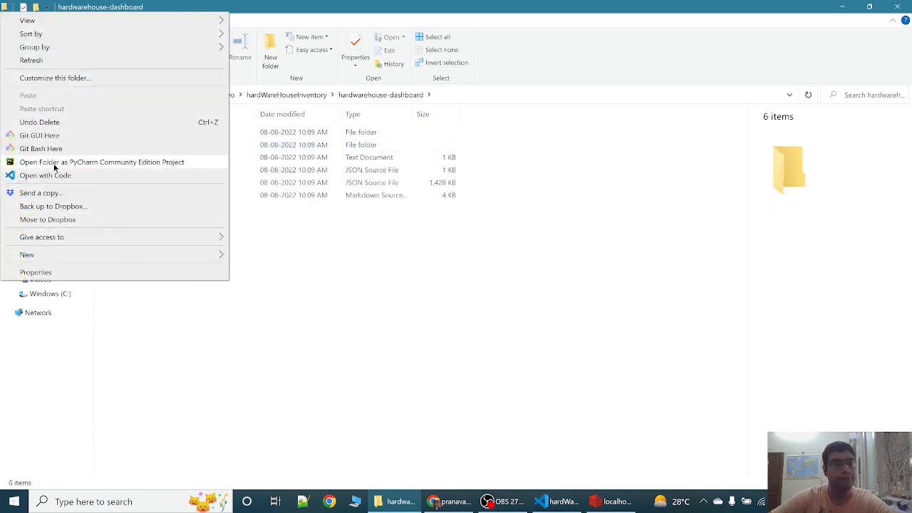
{"action": "left_click", "coordinate": [56, 176]}
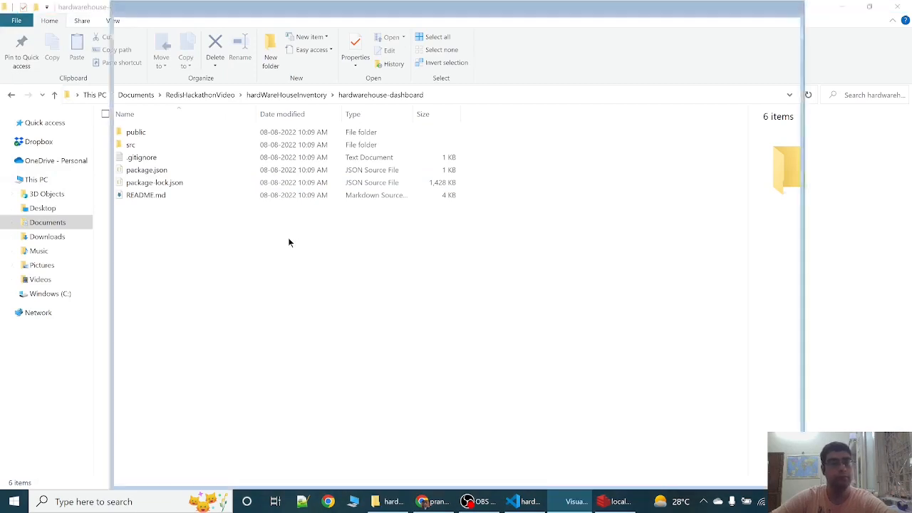
Run npm install for hardwarehouse-dashboard in a taller terminal, then return to the README in Chrome.
{"action": "key", "text": "ctrl+grave"}
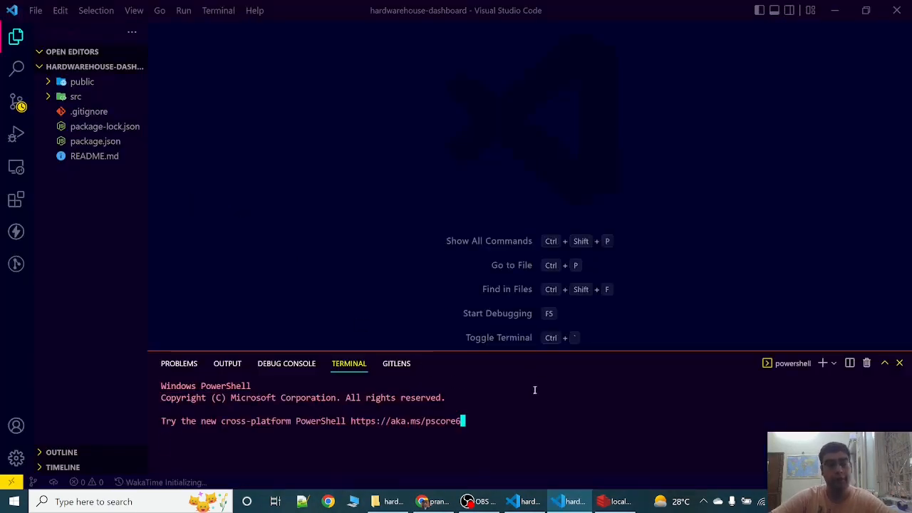
{"action": "left_click_drag", "start_coordinate": [545, 352], "coordinate": [545, 208]}
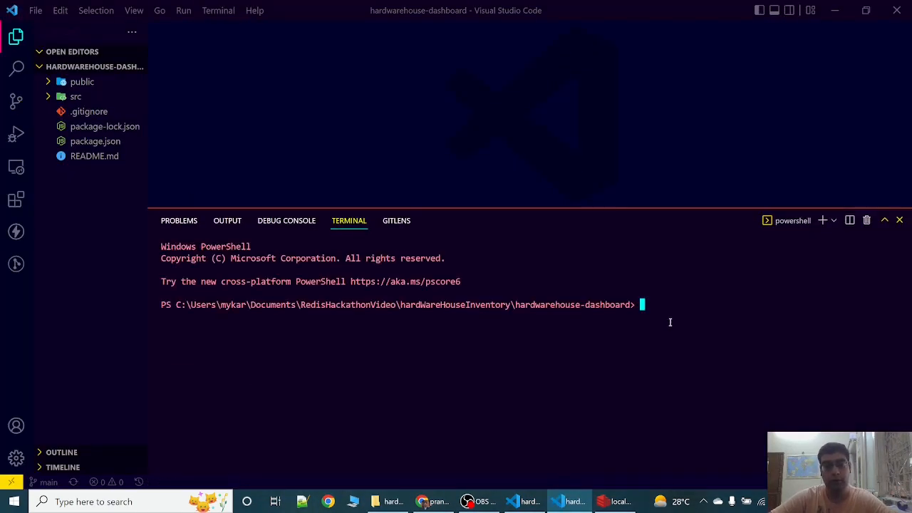
{"action": "type", "text": "npm in"}
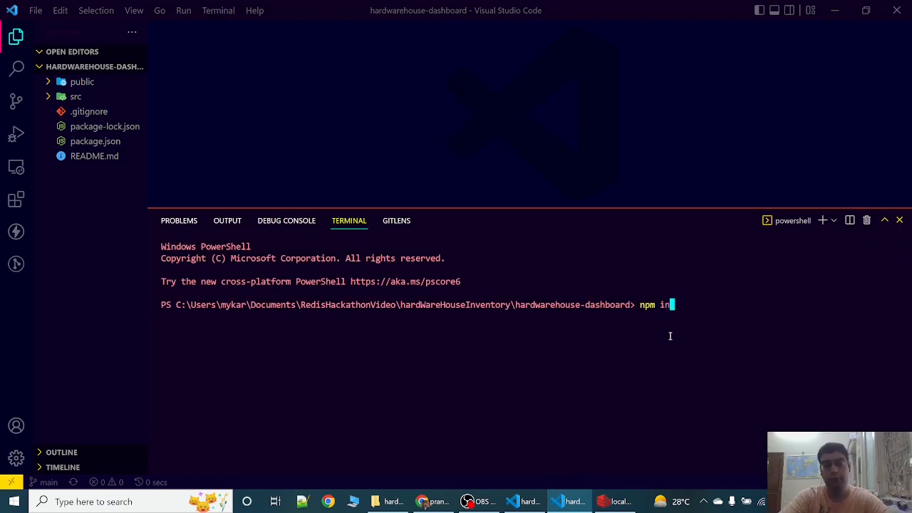
{"action": "type", "text": "stall"}
{"action": "key", "text": "Return"}
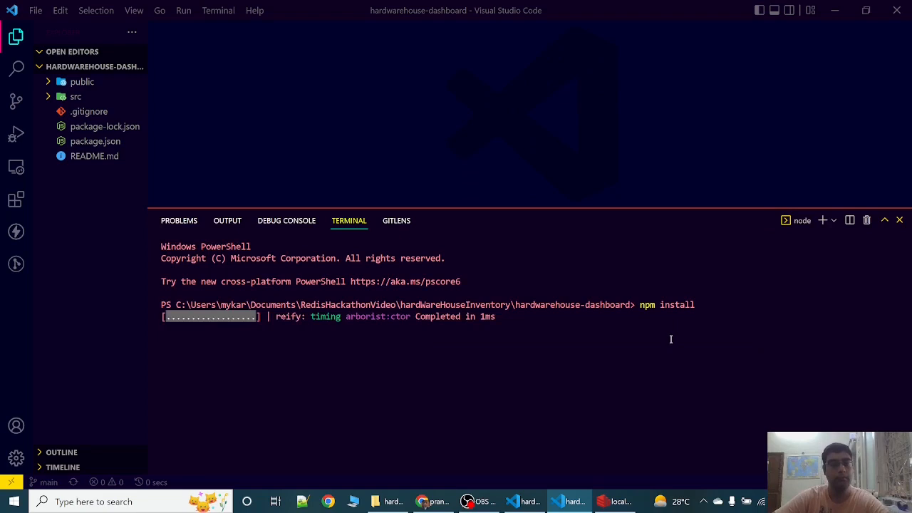
{"action": "key", "text": "alt+Tab"}
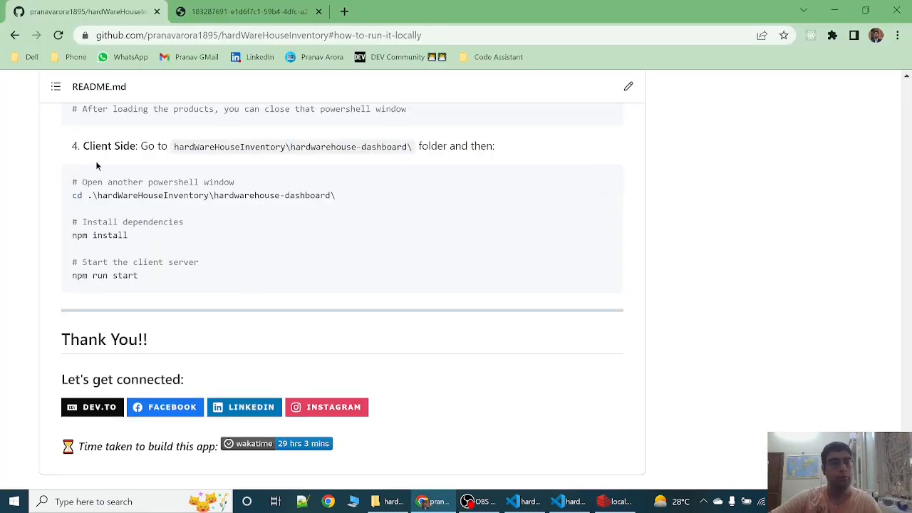
Switch back to the VS Code terminal to start the dashboard with npm run start.
{"action": "mouse_move", "coordinate": [342, 228]}
{"action": "key", "text": "alt+Tab"}
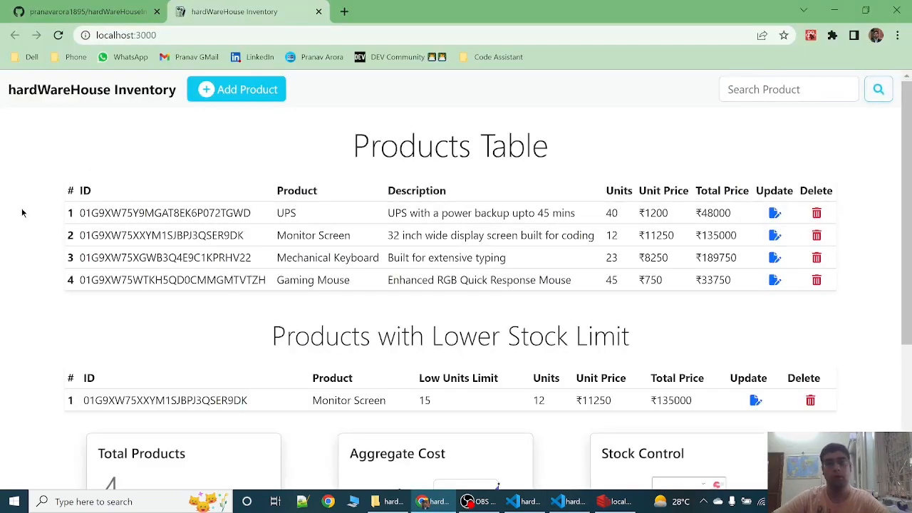
{"action": "scroll", "coordinate": [22, 212], "scroll_direction": "down", "scroll_amount": 1}
{"action": "scroll", "coordinate": [22, 212], "scroll_direction": "up", "scroll_amount": 1}
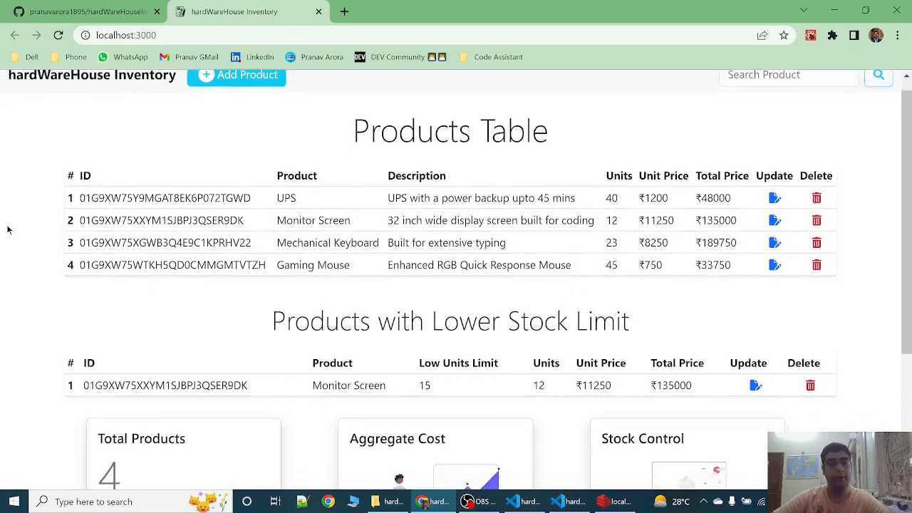
{"action": "scroll", "coordinate": [8, 229], "scroll_direction": "down", "scroll_amount": 4}
{"action": "scroll", "coordinate": [8, 229], "scroll_direction": "up", "scroll_amount": 2}
{"action": "scroll", "coordinate": [9, 229], "scroll_direction": "up", "scroll_amount": 2}
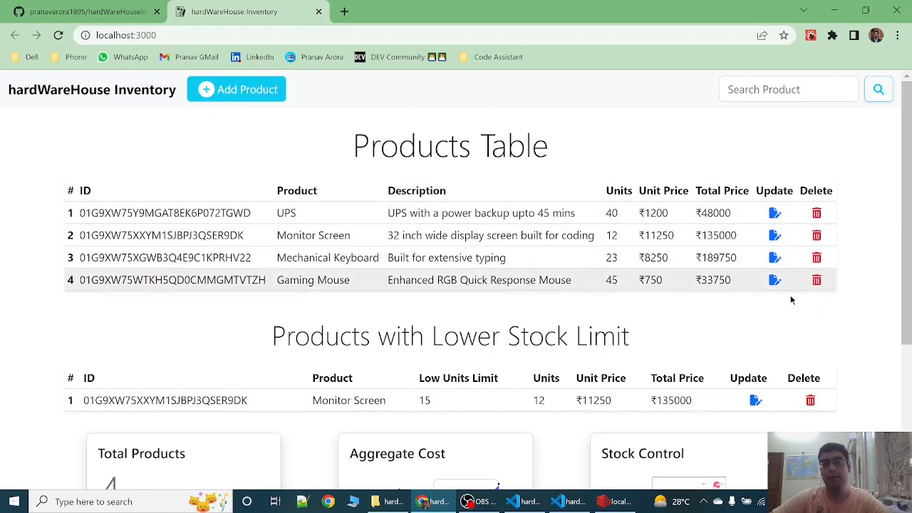
{"action": "scroll", "coordinate": [790, 300], "scroll_direction": "down", "scroll_amount": 1}
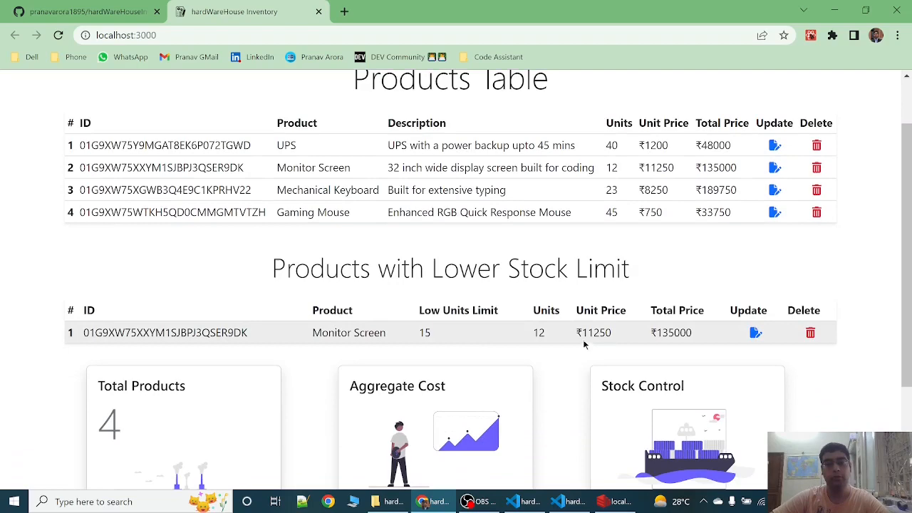
{"action": "scroll", "coordinate": [552, 356], "scroll_direction": "down", "scroll_amount": 1}
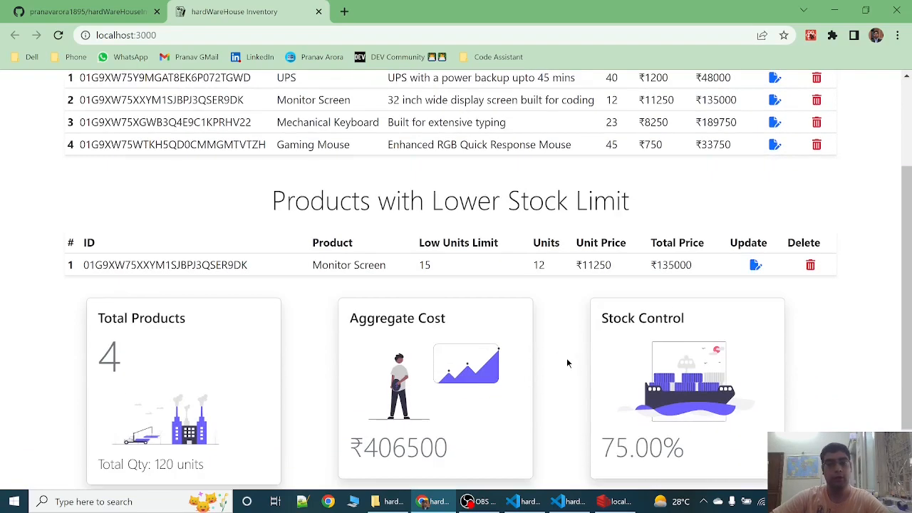
{"action": "scroll", "coordinate": [566, 358], "scroll_direction": "down", "scroll_amount": 1}
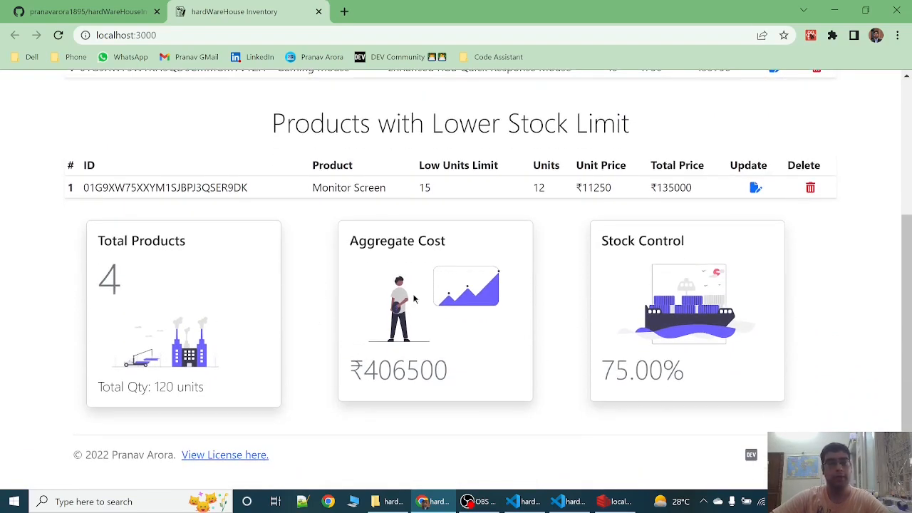
{"action": "scroll", "coordinate": [567, 365], "scroll_direction": "up", "scroll_amount": 1}
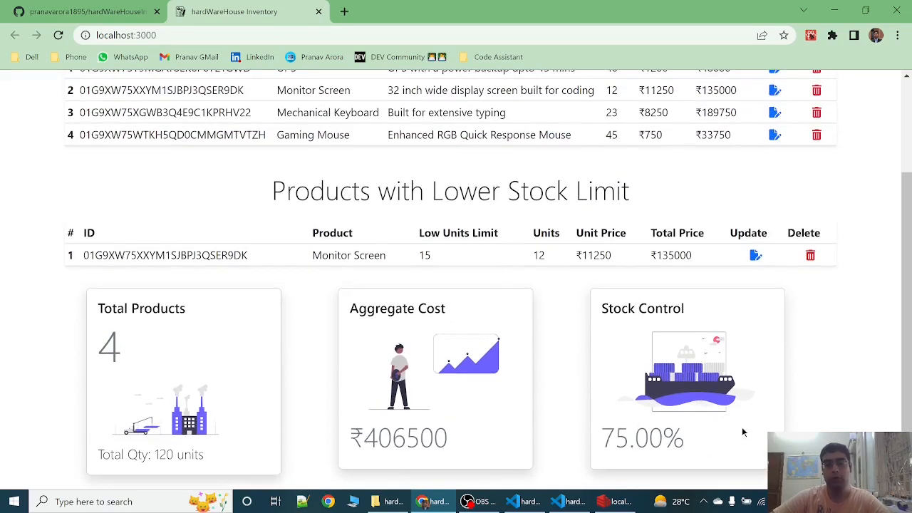
{"action": "scroll", "coordinate": [826, 406], "scroll_direction": "up", "scroll_amount": 2}
{"action": "scroll", "coordinate": [826, 411], "scroll_direction": "up", "scroll_amount": 1}
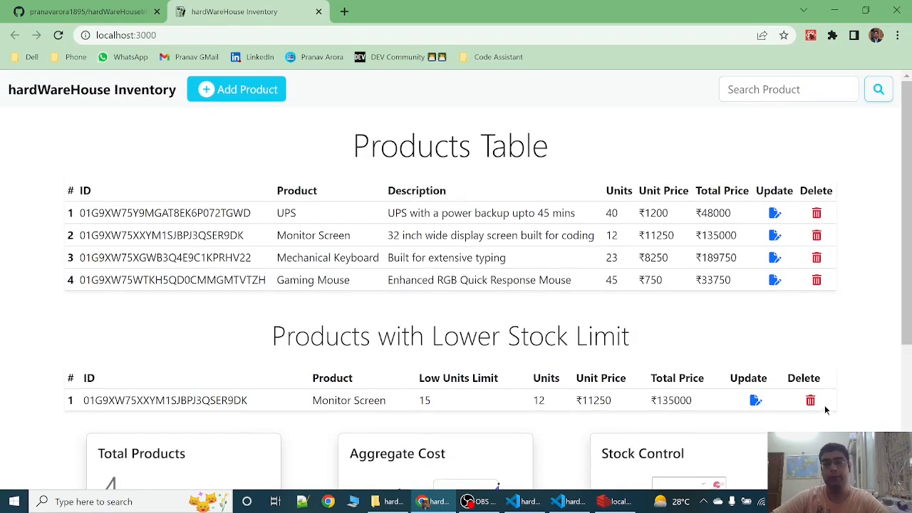
Delete the product rows via the trash icons, then bring RedisInsight forward to check the database.
{"action": "left_click", "coordinate": [816, 213]}
{"action": "left_click", "coordinate": [816, 213]}
{"action": "left_click", "coordinate": [816, 213]}
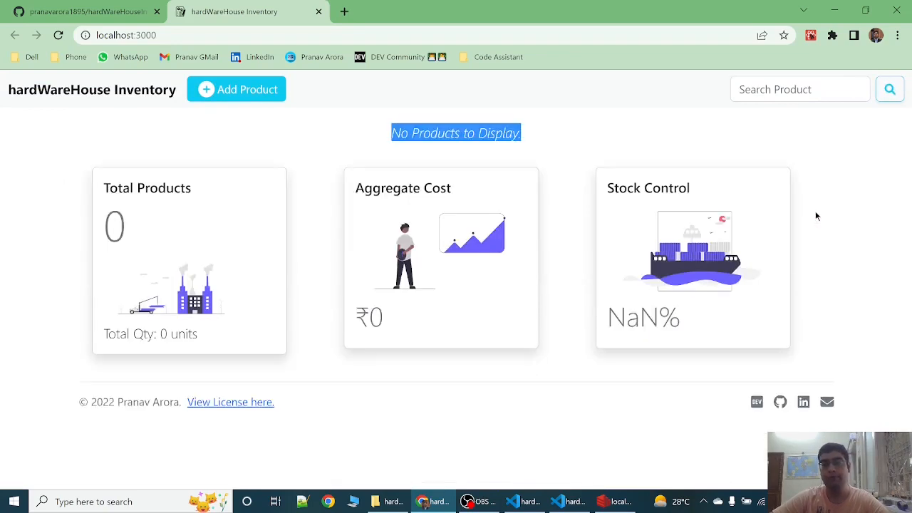
{"action": "left_click", "coordinate": [564, 150]}
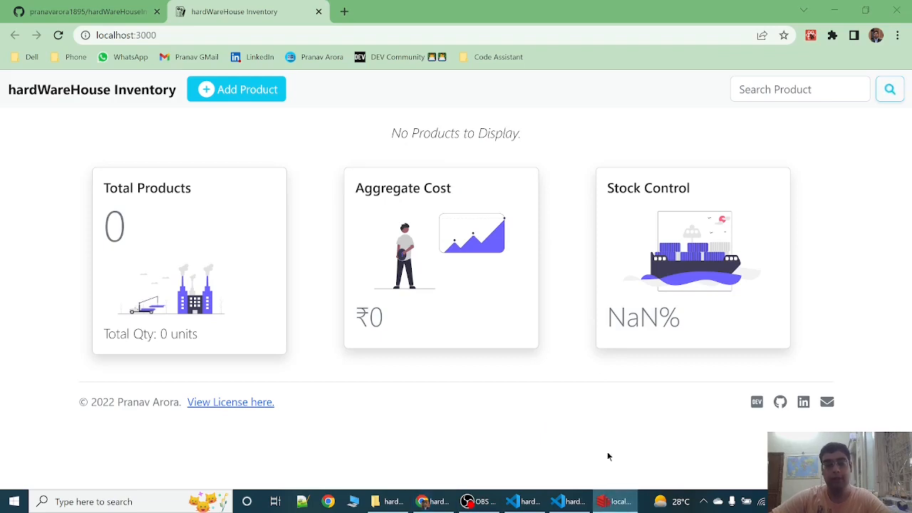
{"action": "left_click", "coordinate": [614, 502]}
Refresh the RedisInsight key list to confirm only the index hash remains, then return to the inventory page.
{"action": "left_click", "coordinate": [438, 133]}
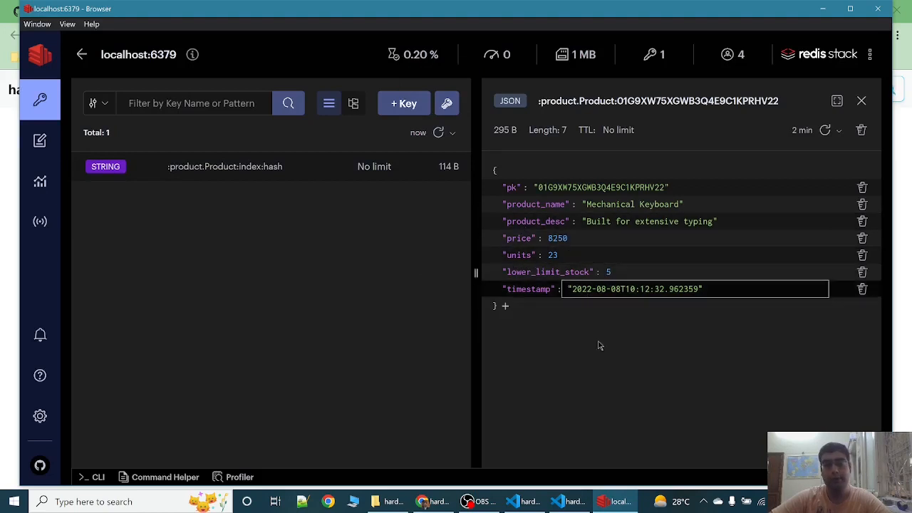
{"action": "left_click", "coordinate": [434, 502]}
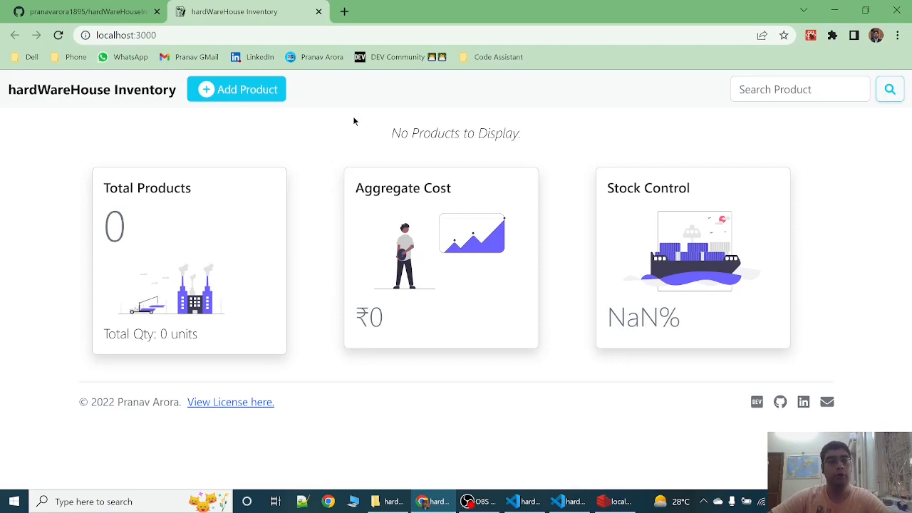
Start a new product named Smart Phone, fixing a typo in the name.
{"action": "left_click", "coordinate": [208, 91]}
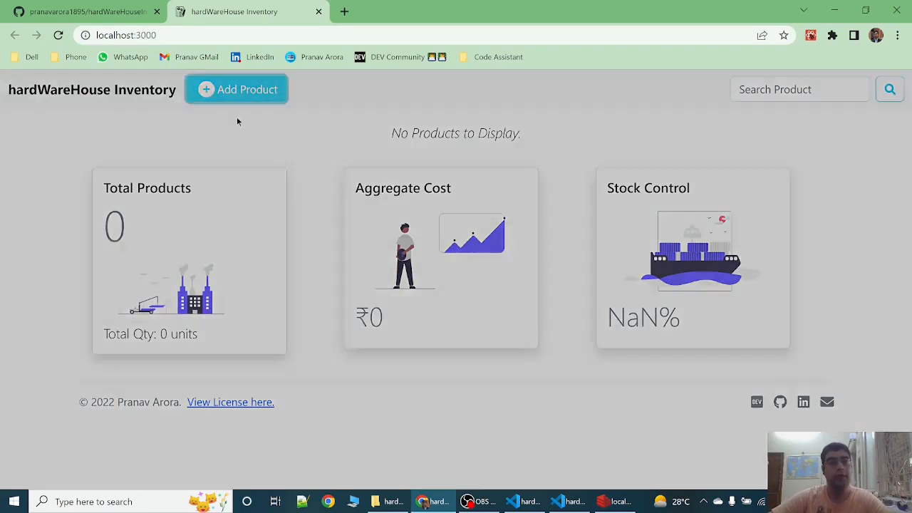
{"action": "scroll", "coordinate": [407, 144], "scroll_direction": "down", "scroll_amount": 2}
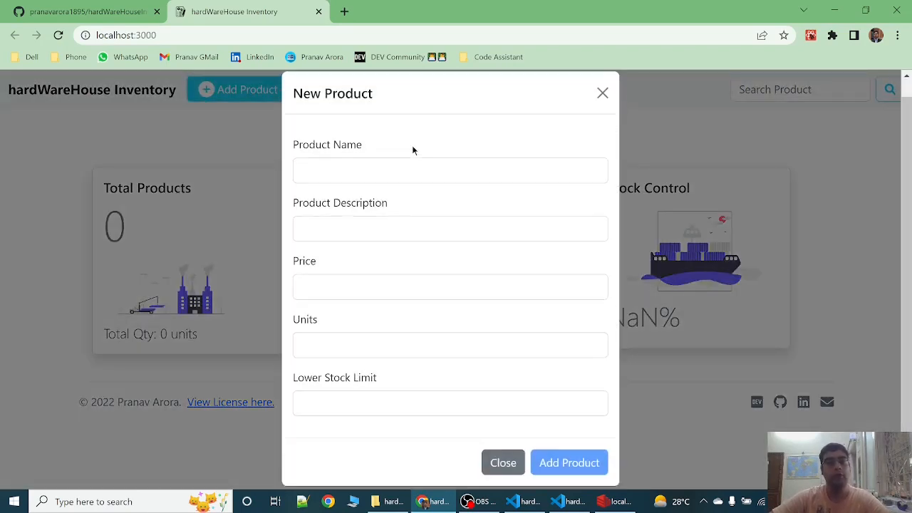
{"action": "left_click", "coordinate": [407, 152]}
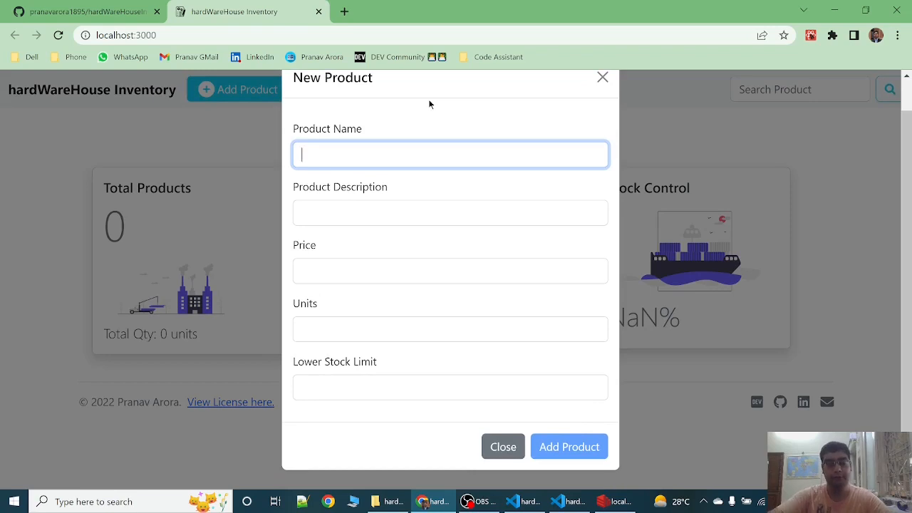
{"action": "type", "text": "Smart P"}
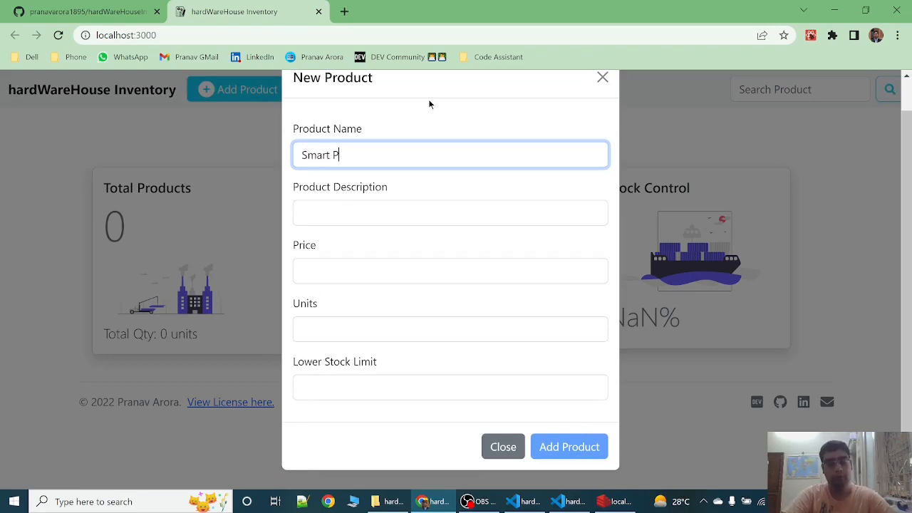
{"action": "type", "text": "hon e"}
{"action": "key", "text": "BackSpace"}
{"action": "key", "text": "BackSpace"}
{"action": "type", "text": "e"}
{"action": "key", "text": "Tab"}
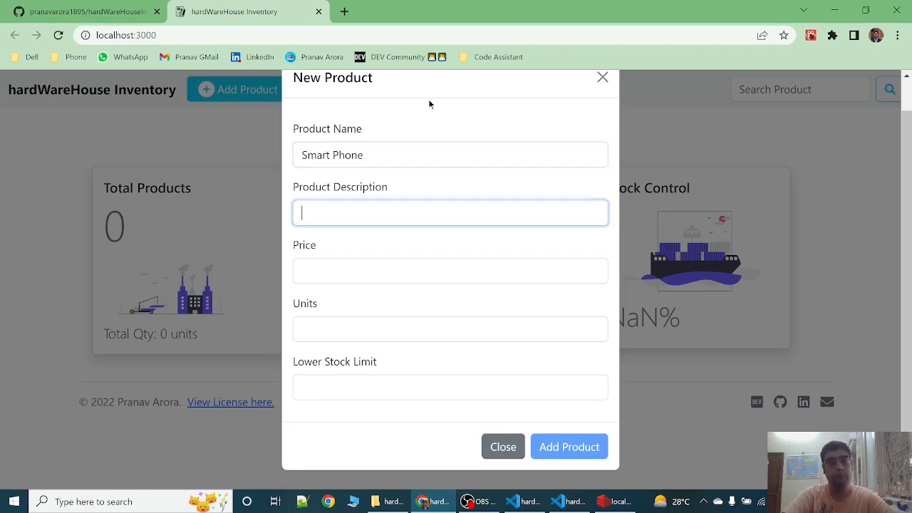
{"action": "type", "text": "Brand new sma"}
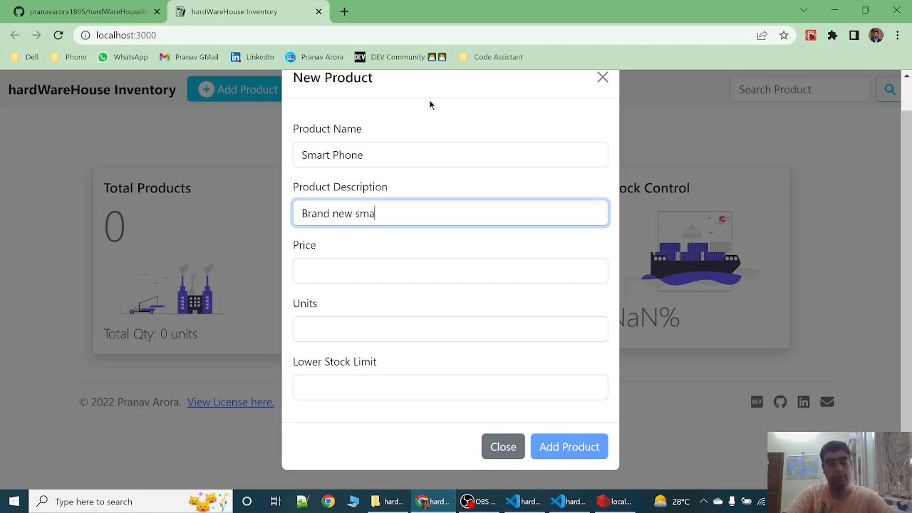
{"action": "type", "text": "rt phone"}
Fill description, price 15000, 25 units, lower stock limit 10, and save the Smart Phone.
{"action": "key", "text": "Tab"}
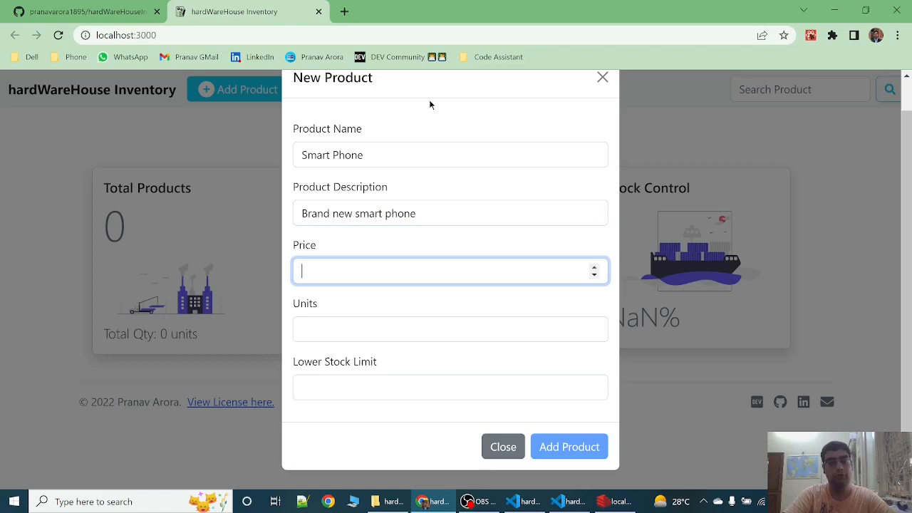
{"action": "type", "text": "15000"}
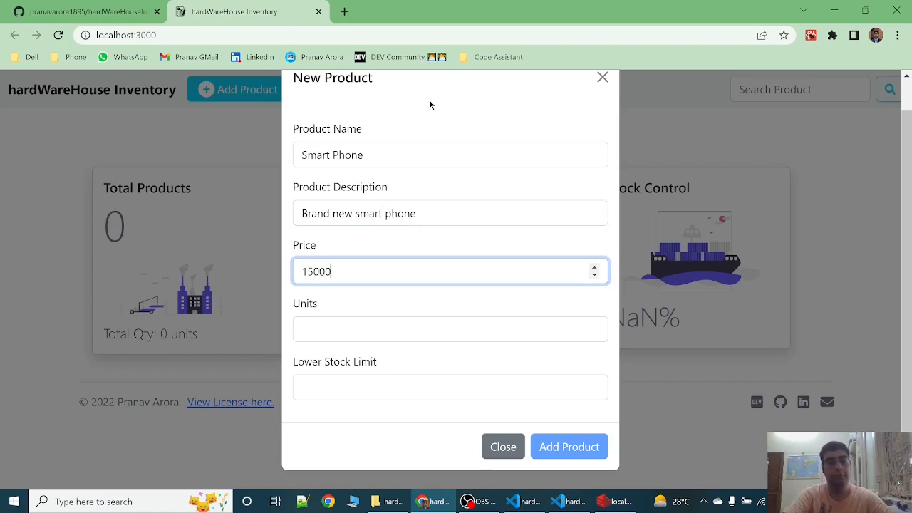
{"action": "key", "text": "Tab"}
{"action": "type", "text": "2"}
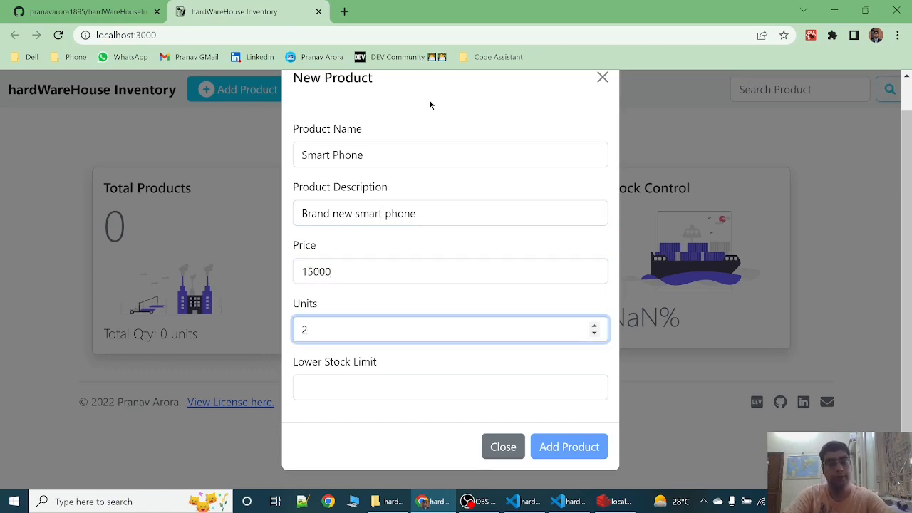
{"action": "type", "text": "5"}
{"action": "key", "text": "Tab"}
{"action": "type", "text": "10"}
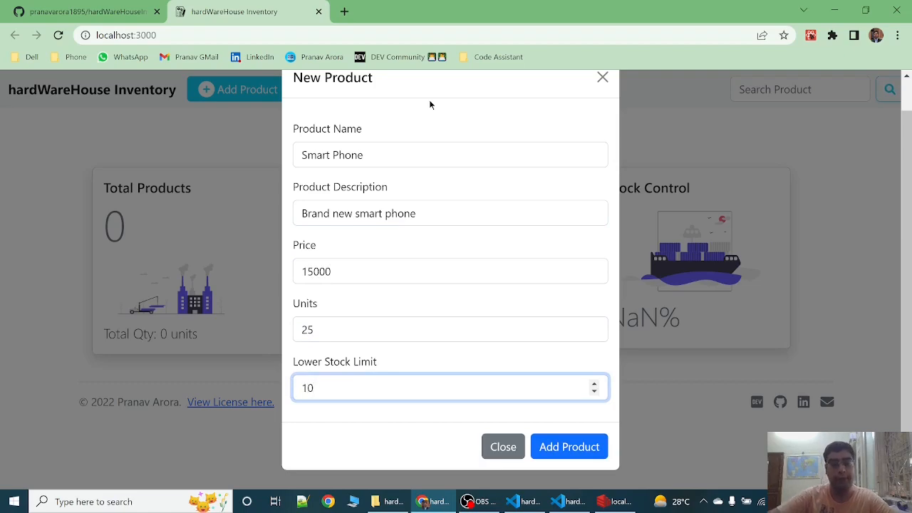
{"action": "left_click", "coordinate": [569, 446]}
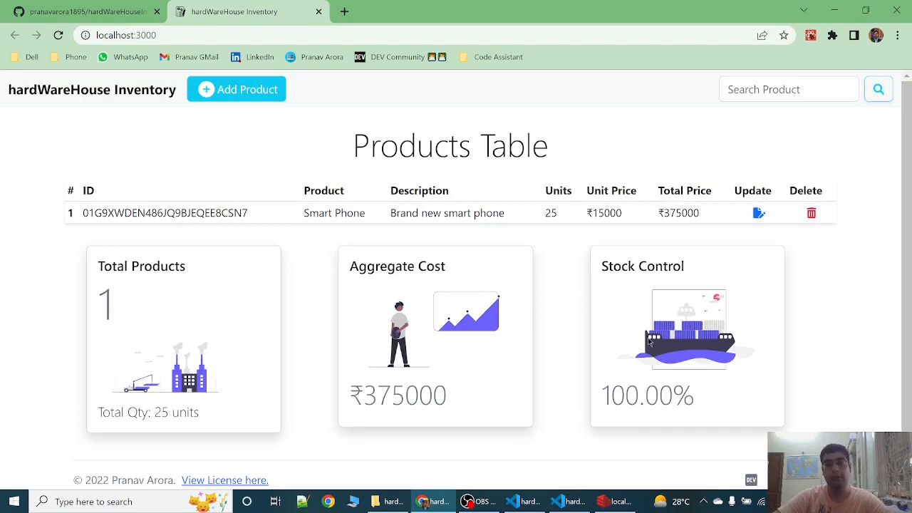
{"action": "left_click", "coordinate": [623, 502]}
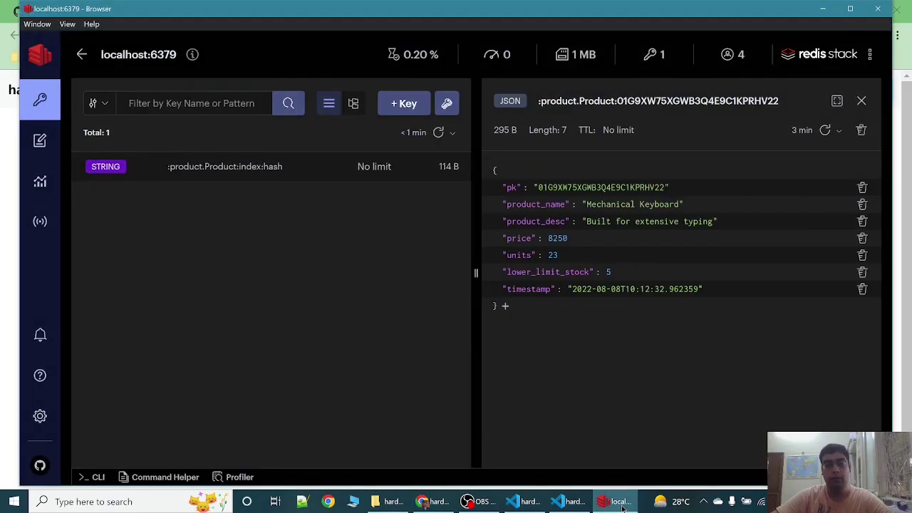
{"action": "left_click", "coordinate": [439, 132]}
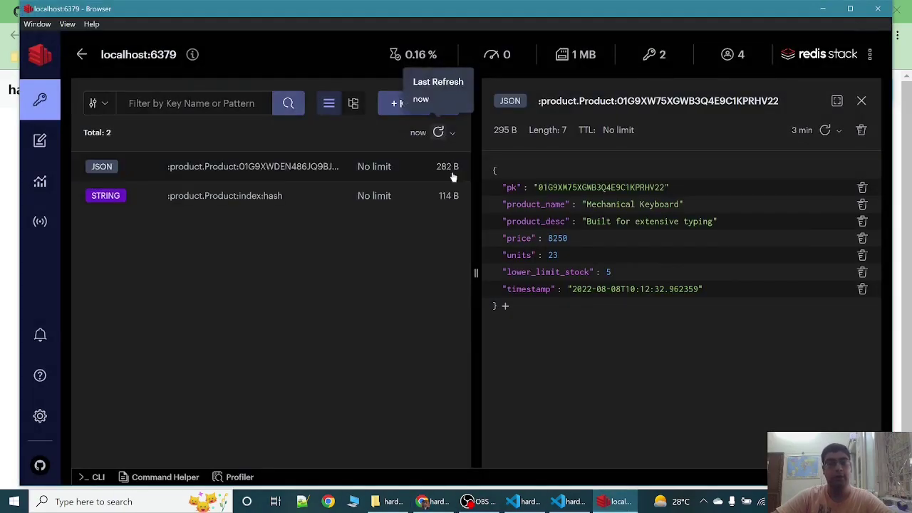
{"action": "left_click", "coordinate": [242, 167]}
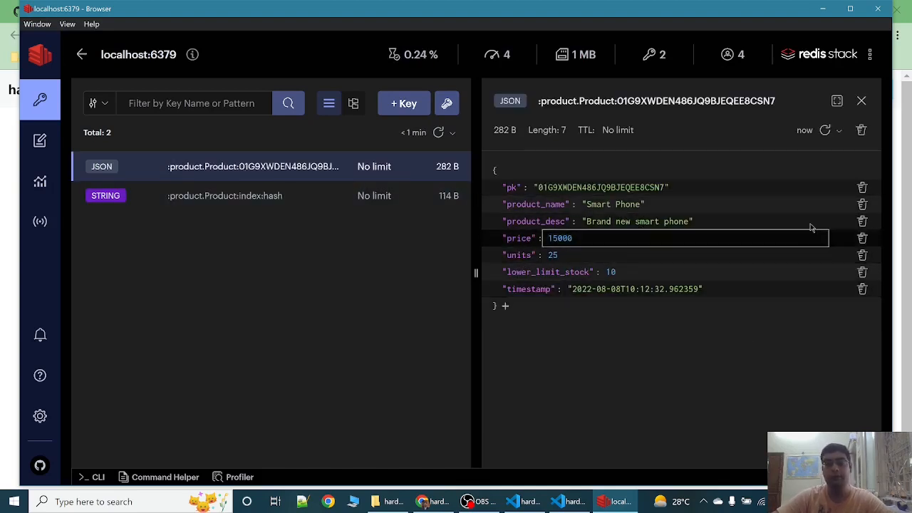
{"action": "left_click", "coordinate": [821, 9]}
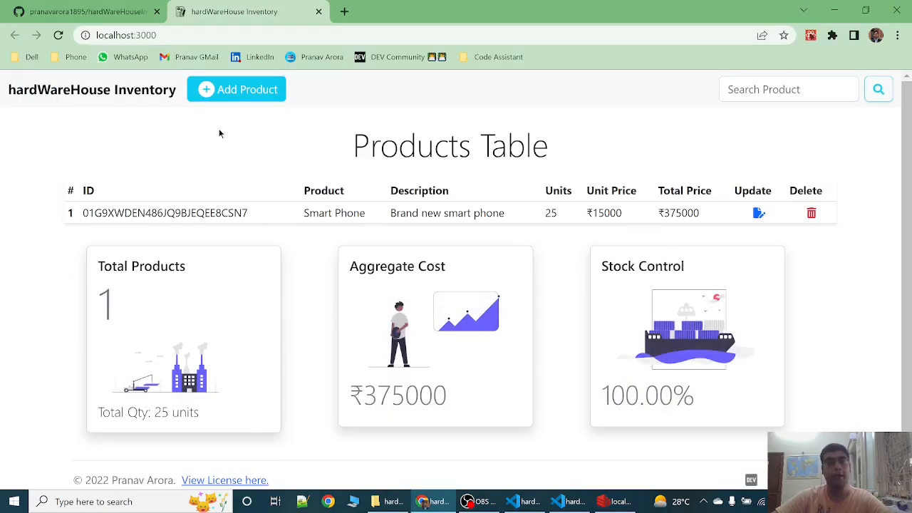
Add the Smart TV product (32 inch TV, ₹30000, 8 units, limit 10) via the new-product form.
{"action": "left_click", "coordinate": [214, 89]}
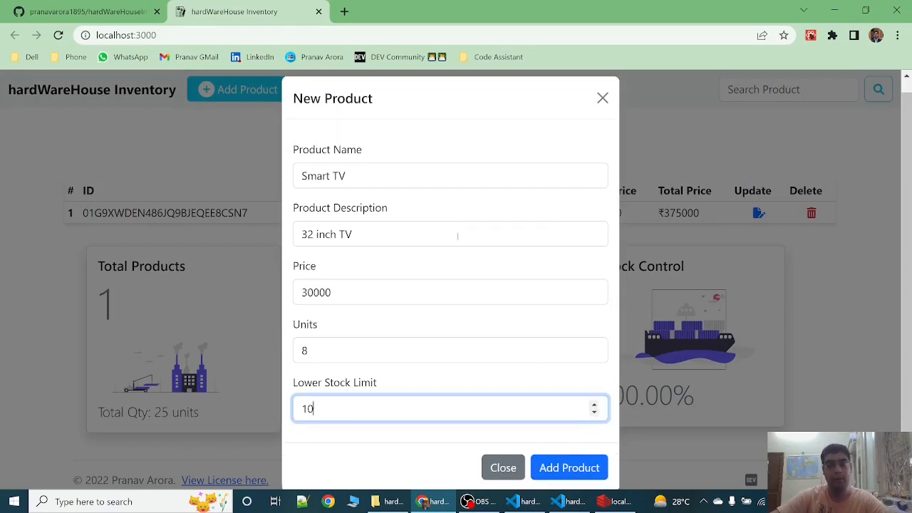
{"action": "left_click", "coordinate": [568, 444]}
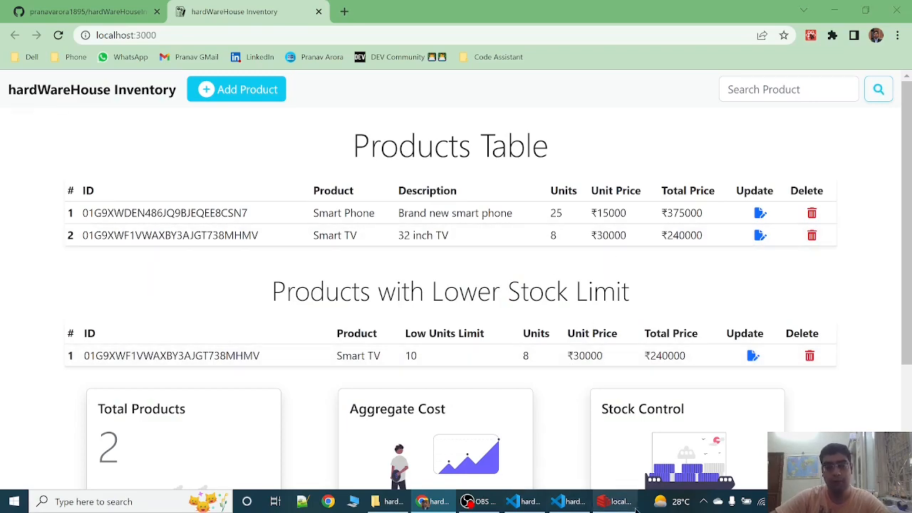
{"action": "left_click", "coordinate": [614, 501]}
{"action": "left_click", "coordinate": [438, 132]}
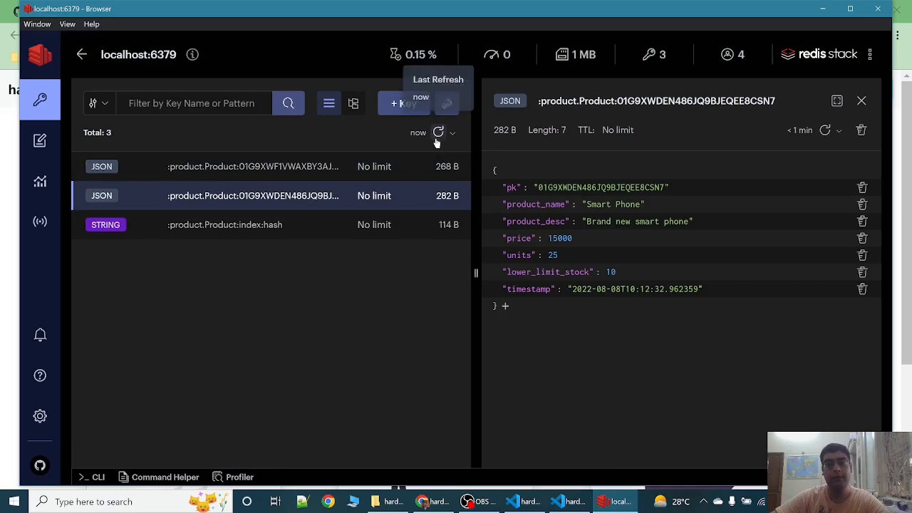
{"action": "left_click", "coordinate": [321, 168]}
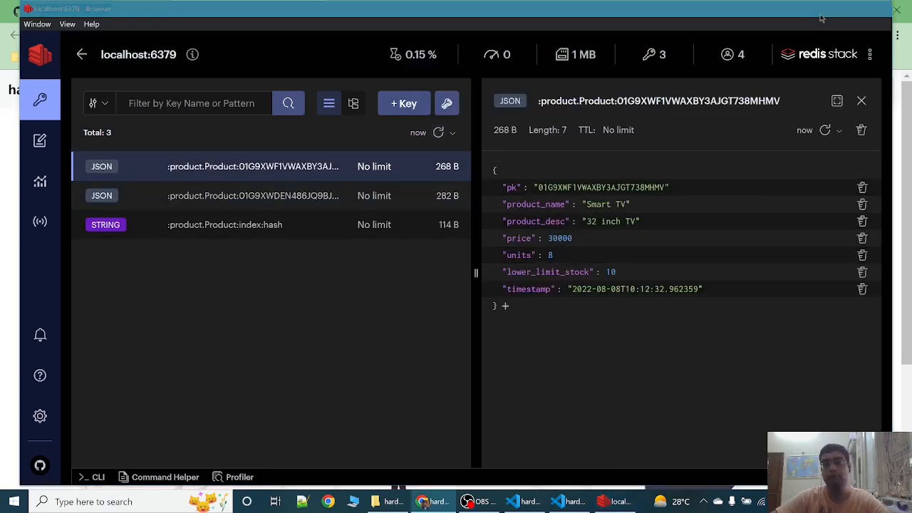
{"action": "left_click", "coordinate": [822, 8]}
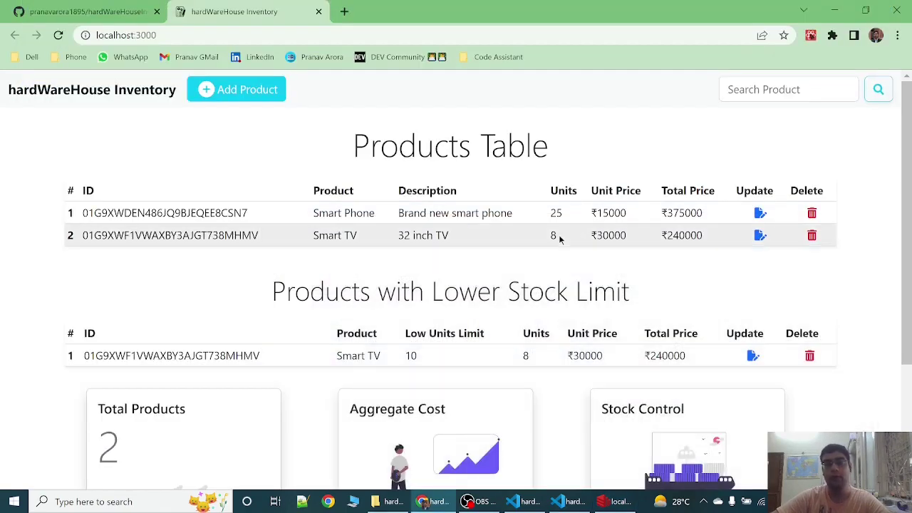
Edit the Smart Phone row, changing Units from 25 to 5, and save the update.
{"action": "left_click", "coordinate": [759, 214]}
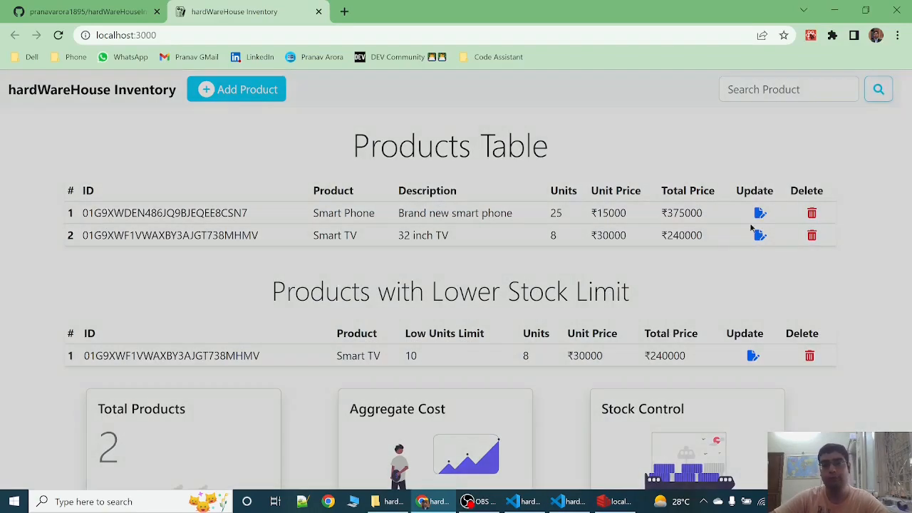
{"action": "scroll", "coordinate": [372, 270], "scroll_direction": "down", "scroll_amount": 1}
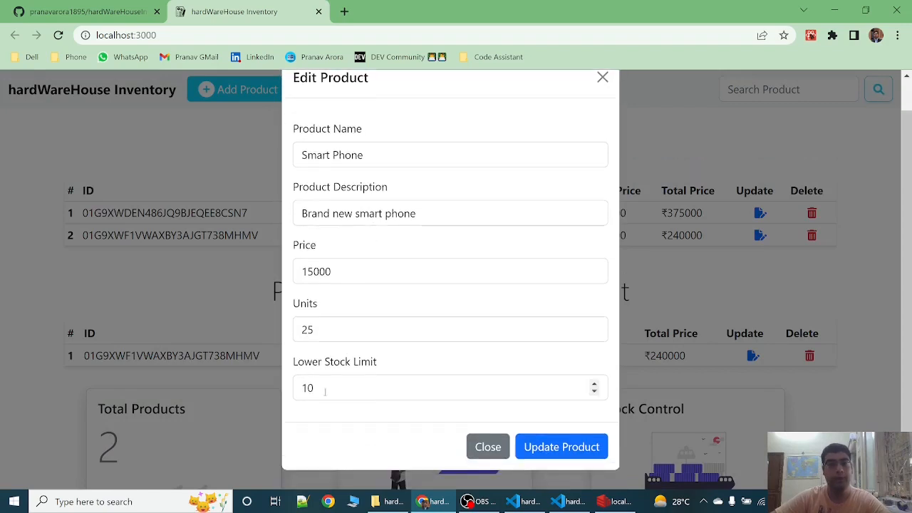
{"action": "left_click", "coordinate": [326, 326]}
{"action": "key", "text": "BackSpace"}
{"action": "key", "text": "BackSpace"}
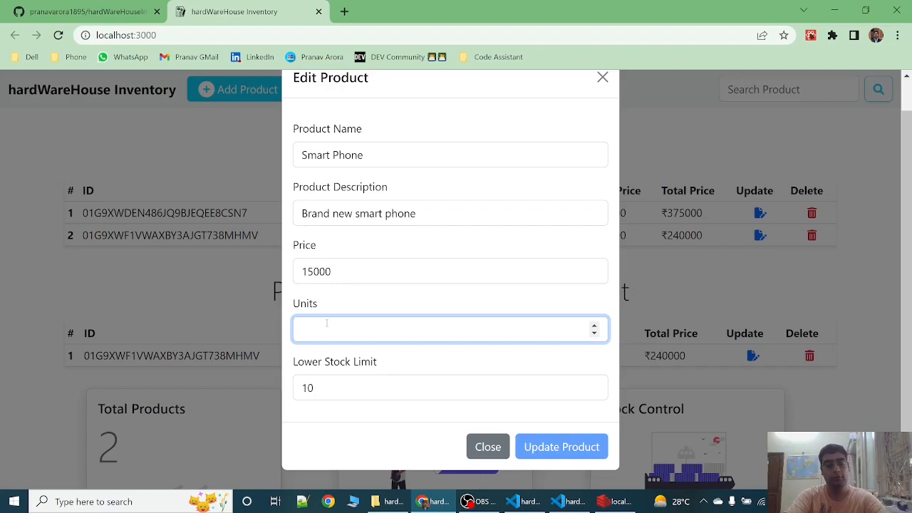
{"action": "type", "text": "5"}
{"action": "left_click", "coordinate": [562, 447]}
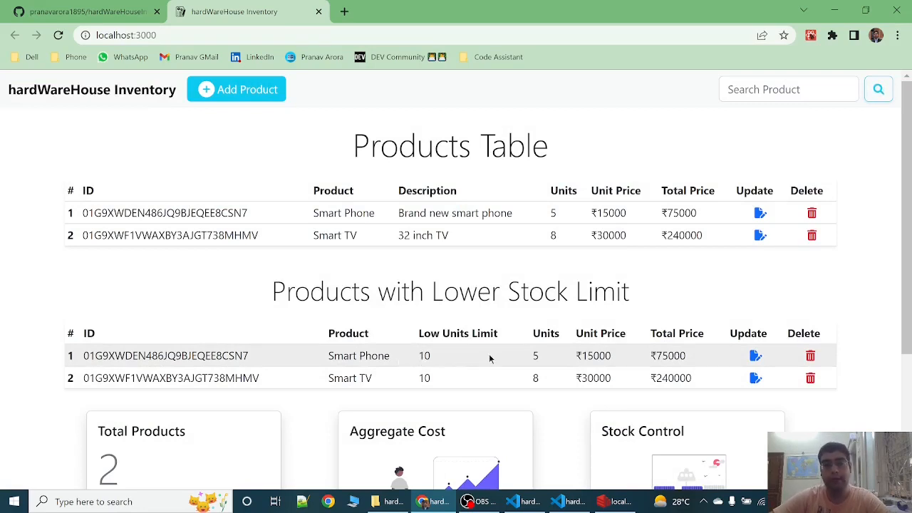
Inspect the Smart Phone JSON key's units value of 5 in RedisInsight, then return to the inventory app.
{"action": "left_click", "coordinate": [602, 501]}
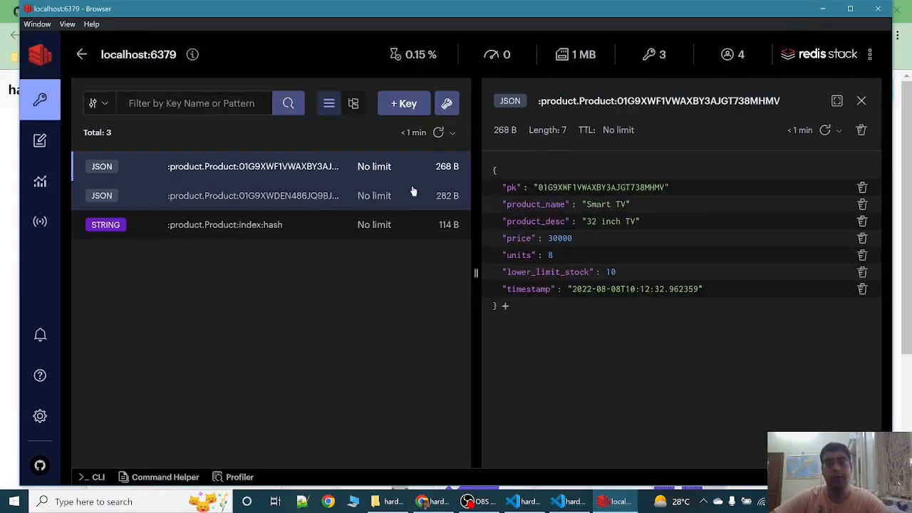
{"action": "left_click", "coordinate": [334, 196]}
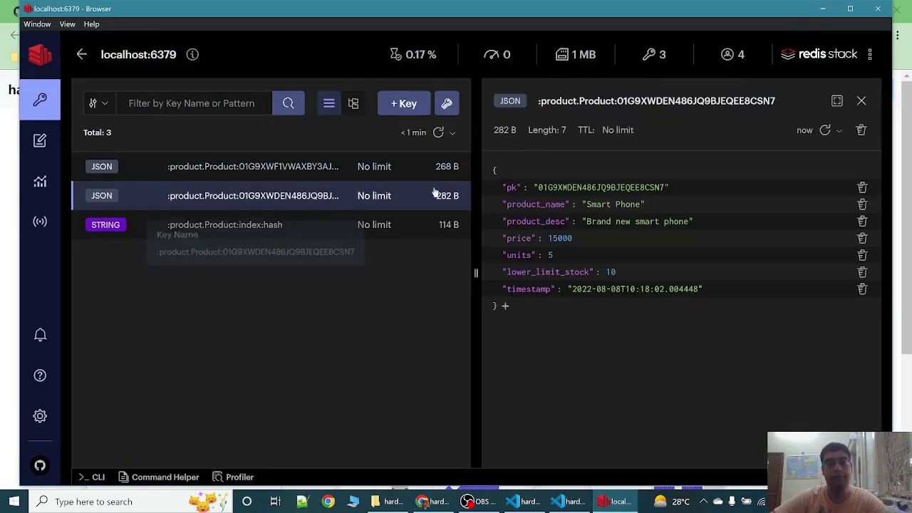
{"action": "left_click", "coordinate": [550, 255]}
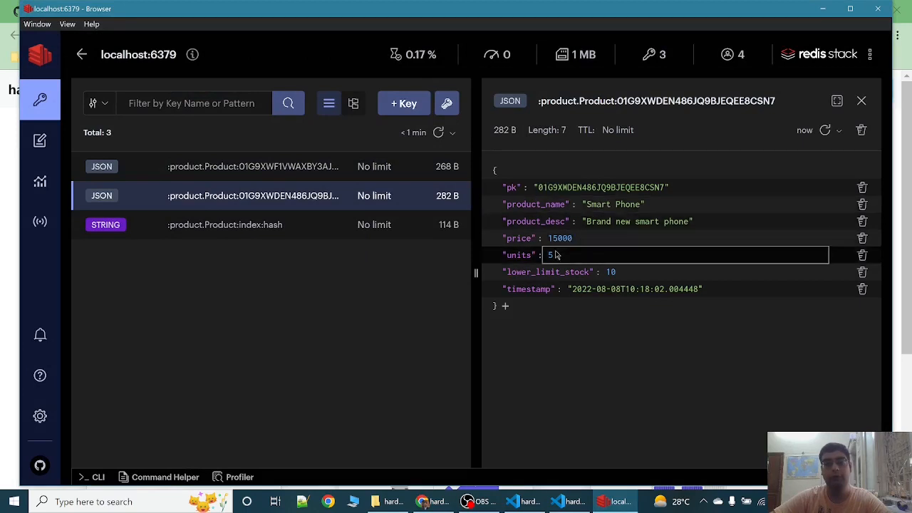
{"action": "left_click", "coordinate": [580, 277]}
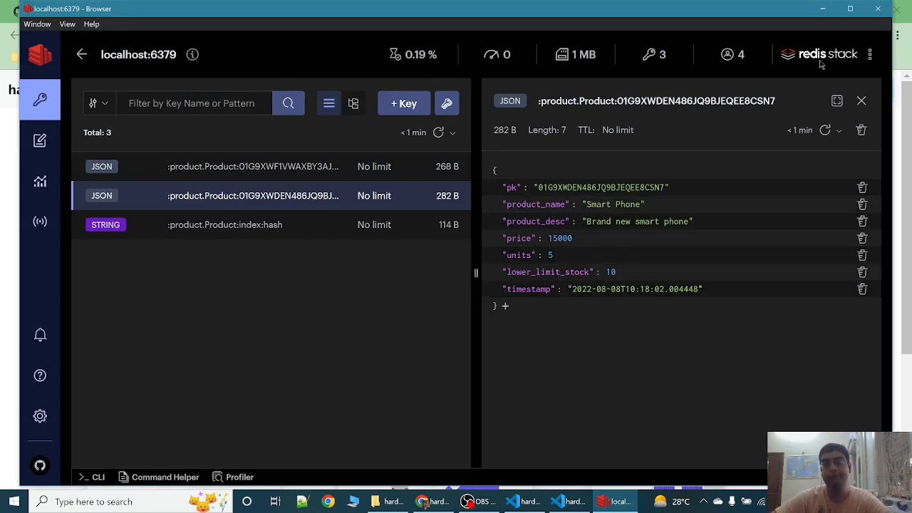
{"action": "left_click", "coordinate": [822, 9]}
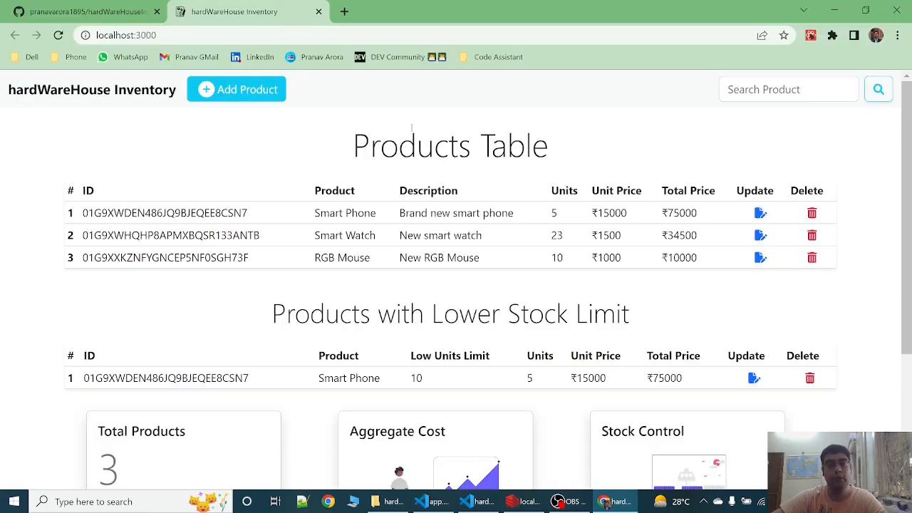
Reload the inventory page, then bring up app.py's Flask backend code in VS Code.
{"action": "left_click", "coordinate": [60, 35]}
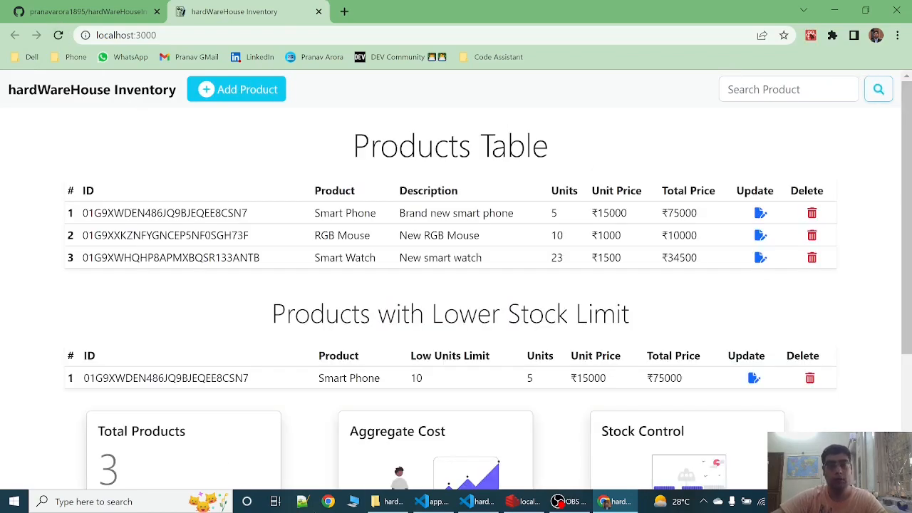
{"action": "left_click", "coordinate": [428, 502]}
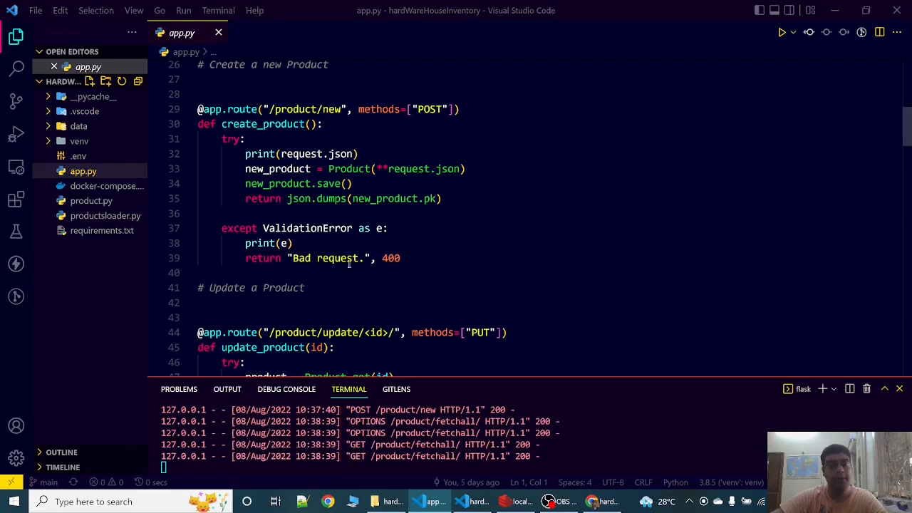
{"action": "scroll", "coordinate": [349, 265], "scroll_direction": "down", "scroll_amount": 9}
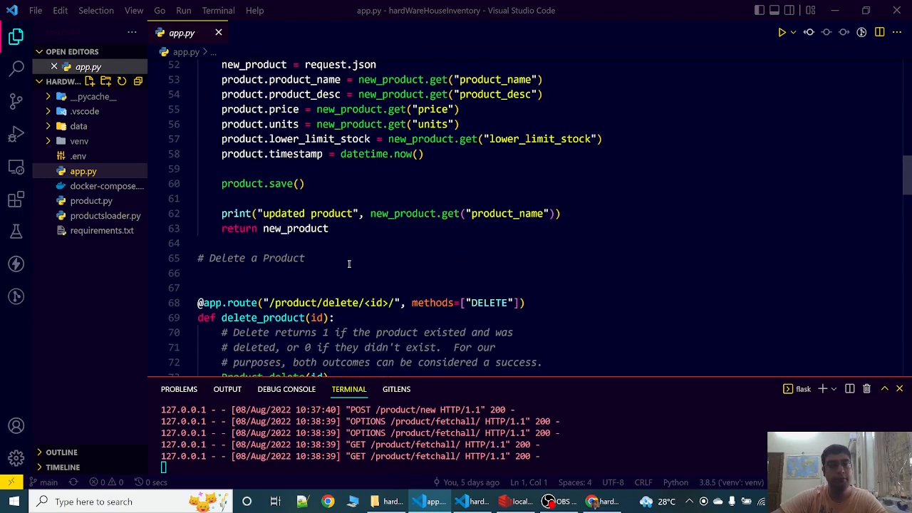
{"action": "scroll", "coordinate": [349, 264], "scroll_direction": "down", "scroll_amount": 7}
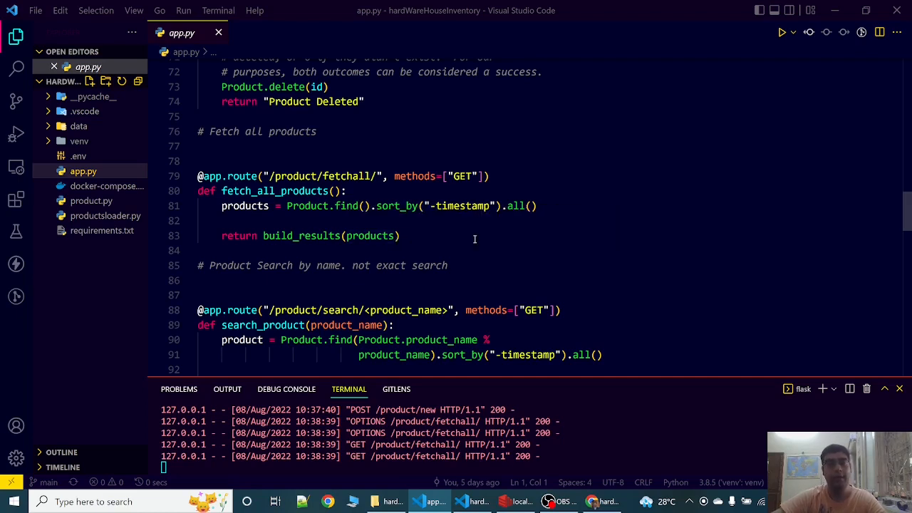
View src/App.js's getAllProducts fetch in the dashboard window with a smaller terminal, then return to the inventory page.
{"action": "left_click", "coordinate": [472, 503]}
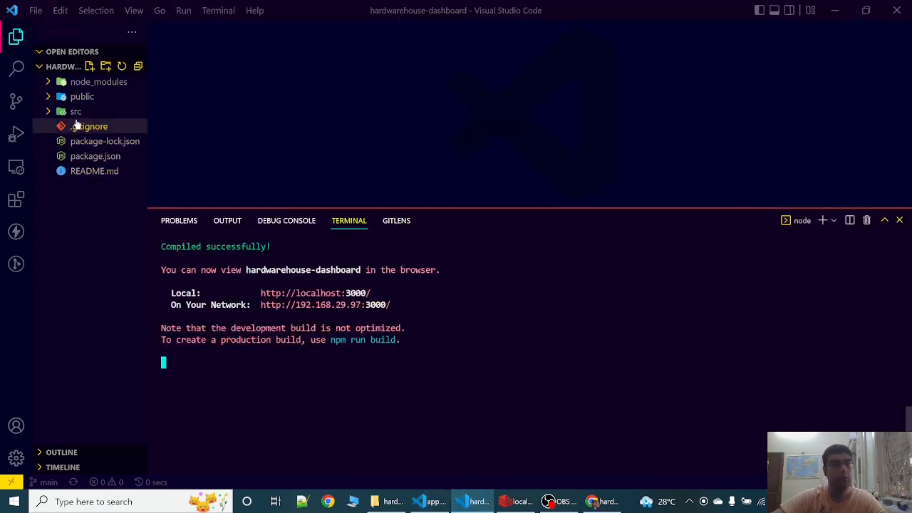
{"action": "left_click", "coordinate": [76, 110]}
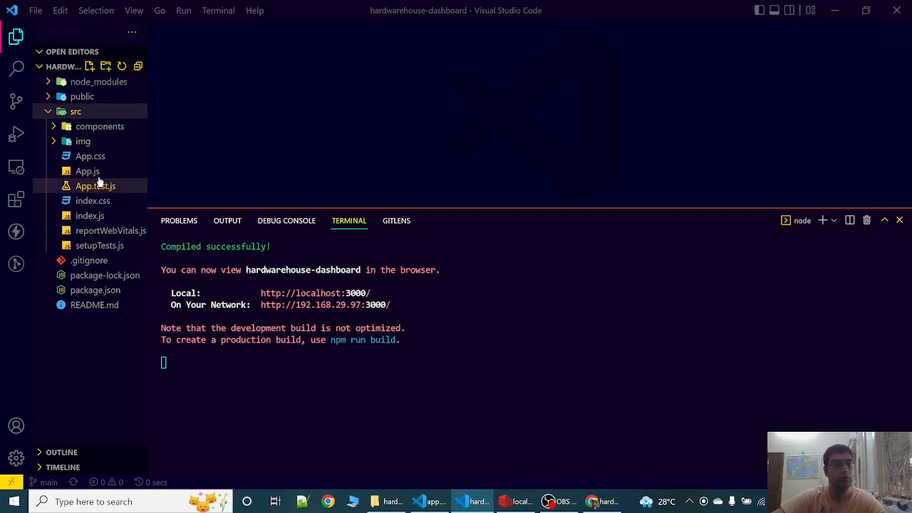
{"action": "left_click", "coordinate": [88, 171]}
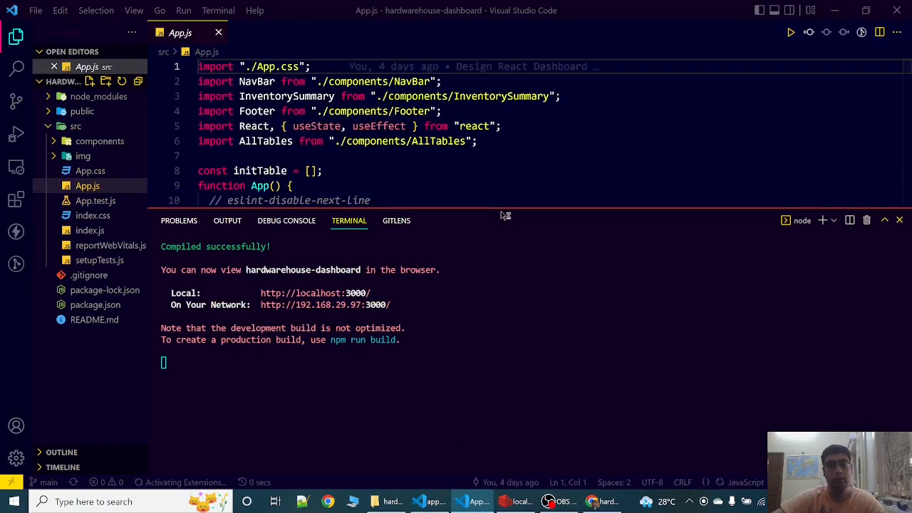
{"action": "left_click_drag", "start_coordinate": [503, 210], "coordinate": [502, 382]}
{"action": "scroll", "coordinate": [457, 307], "scroll_direction": "down", "scroll_amount": 7}
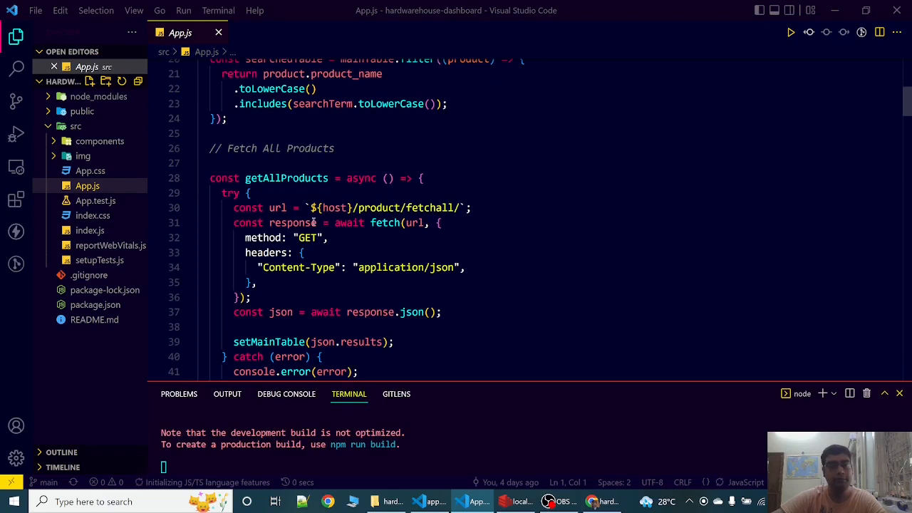
{"action": "scroll", "coordinate": [394, 304], "scroll_direction": "down", "scroll_amount": 2}
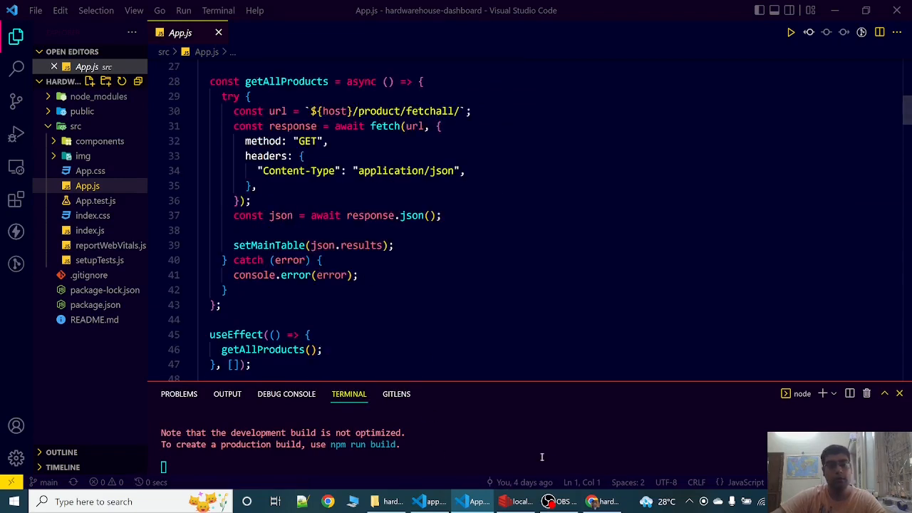
{"action": "left_click", "coordinate": [596, 501]}
Begin a new product entry and focus the Product Name field for the RGB Keyboard.
{"action": "left_click", "coordinate": [204, 95]}
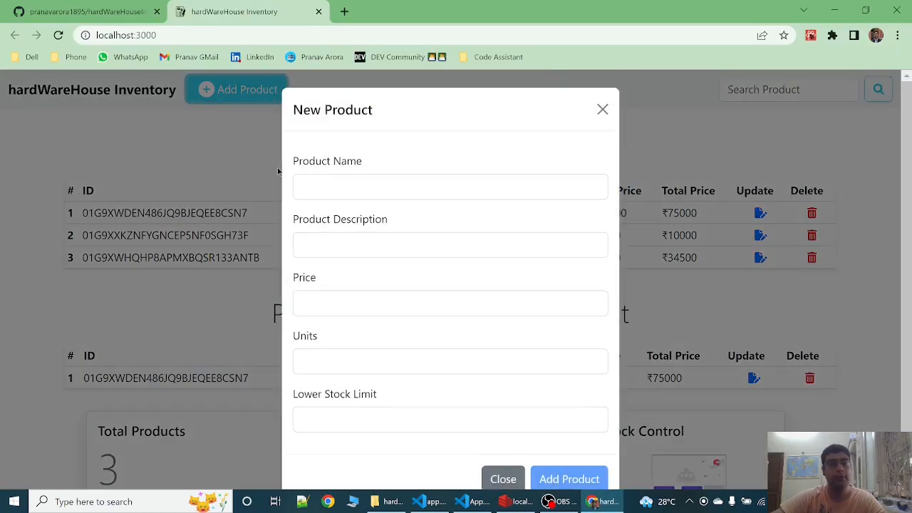
{"action": "left_click", "coordinate": [343, 192]}
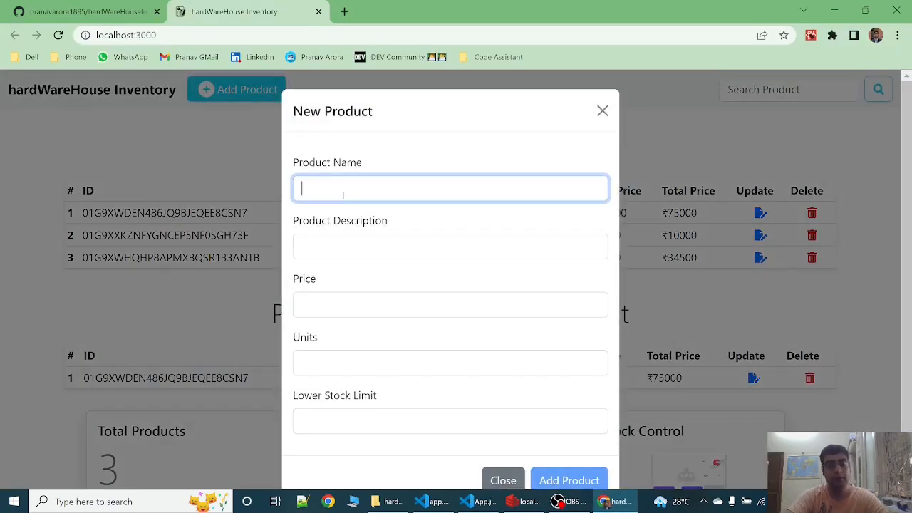
{"action": "type", "text": "RGB "}
{"action": "type", "text": "Keybo"}
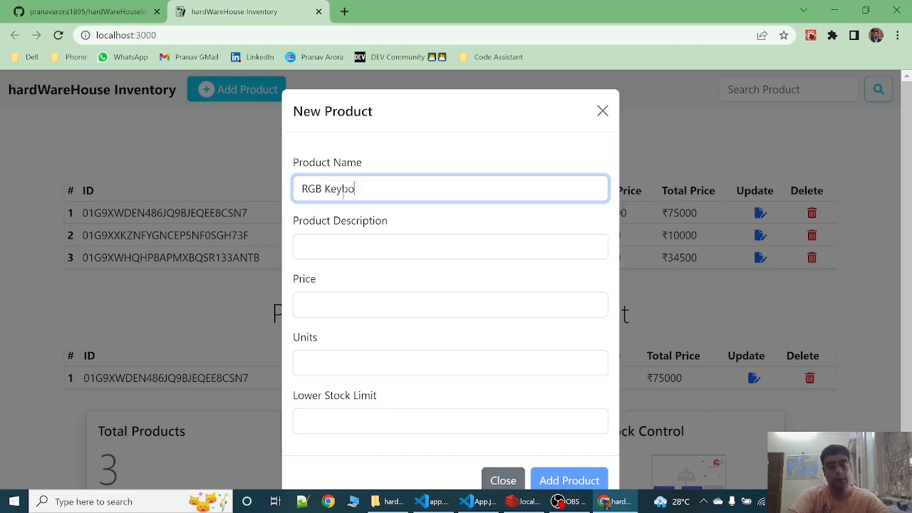
{"action": "type", "text": "ar"}
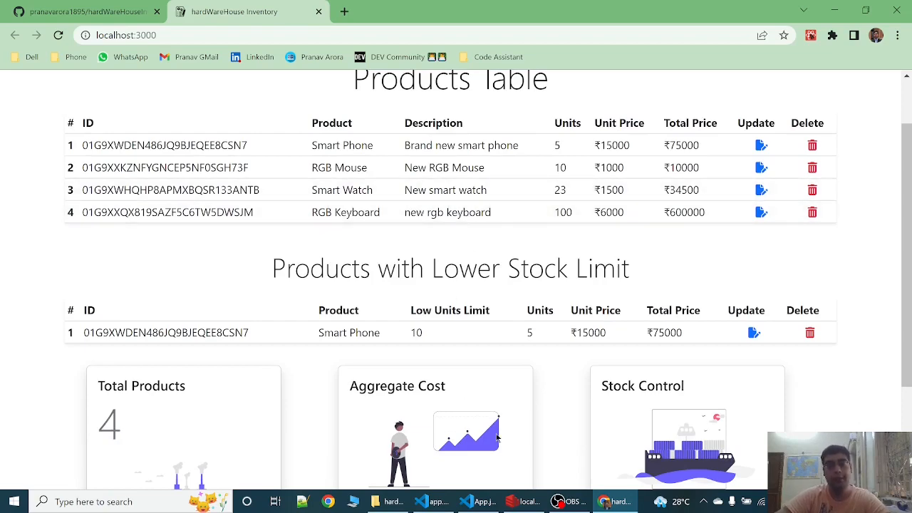
{"action": "left_click", "coordinate": [436, 501]}
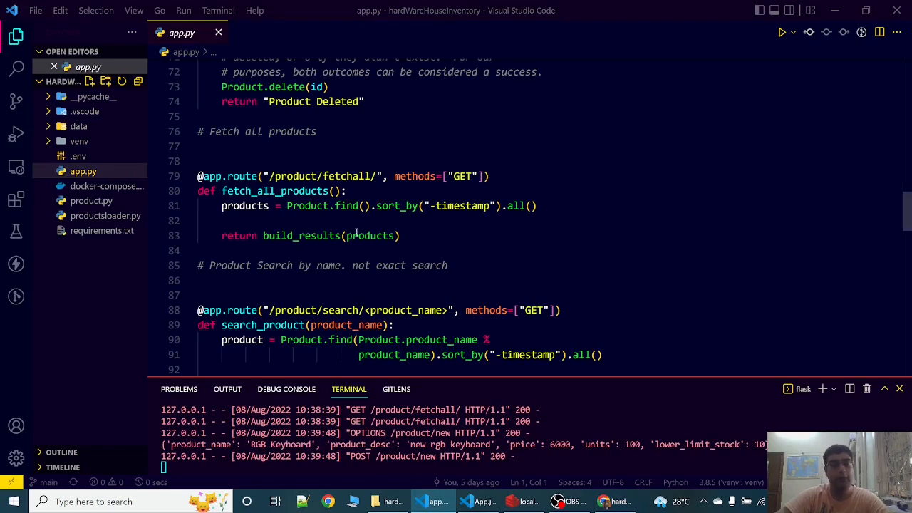
{"action": "scroll", "coordinate": [357, 232], "scroll_direction": "up", "scroll_amount": 2}
{"action": "scroll", "coordinate": [357, 232], "scroll_direction": "up", "scroll_amount": 4}
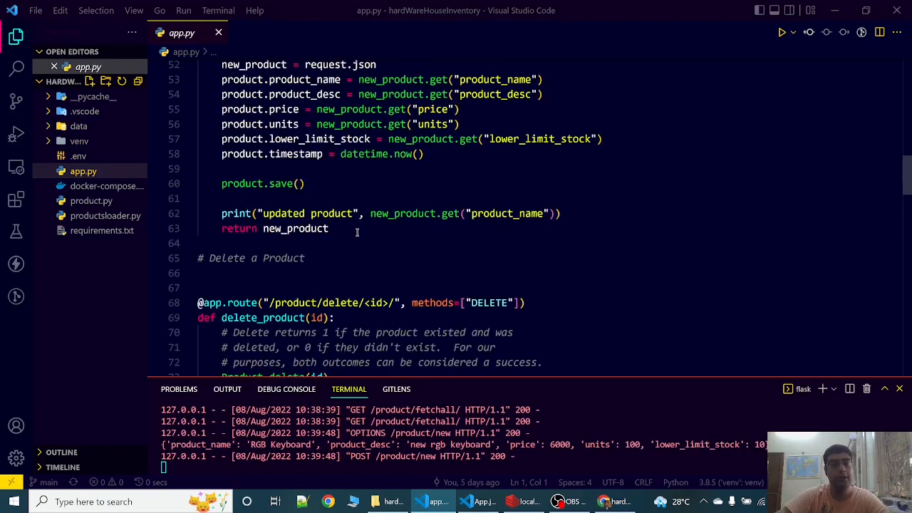
{"action": "scroll", "coordinate": [356, 233], "scroll_direction": "up", "scroll_amount": 3}
{"action": "scroll", "coordinate": [320, 178], "scroll_direction": "up", "scroll_amount": 5}
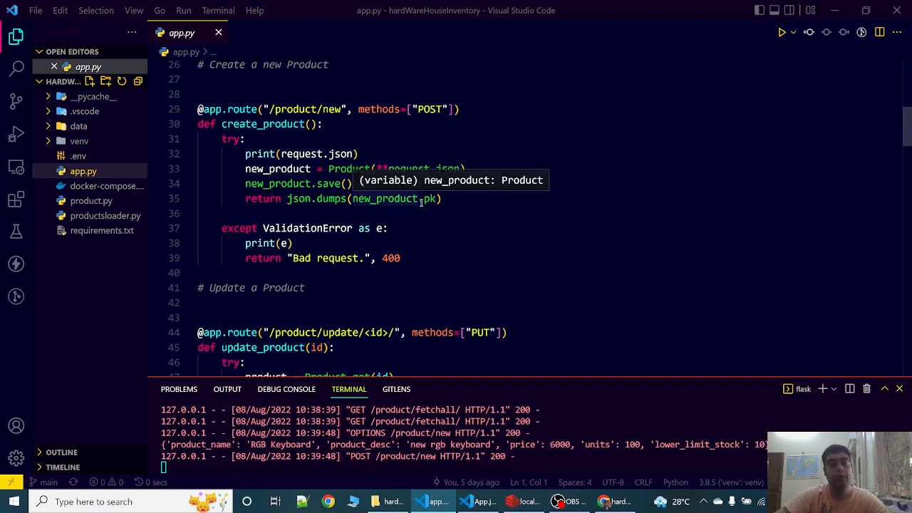
Review App.js's POST call to /product/new, then return to the four-product inventory page.
{"action": "left_click", "coordinate": [484, 502]}
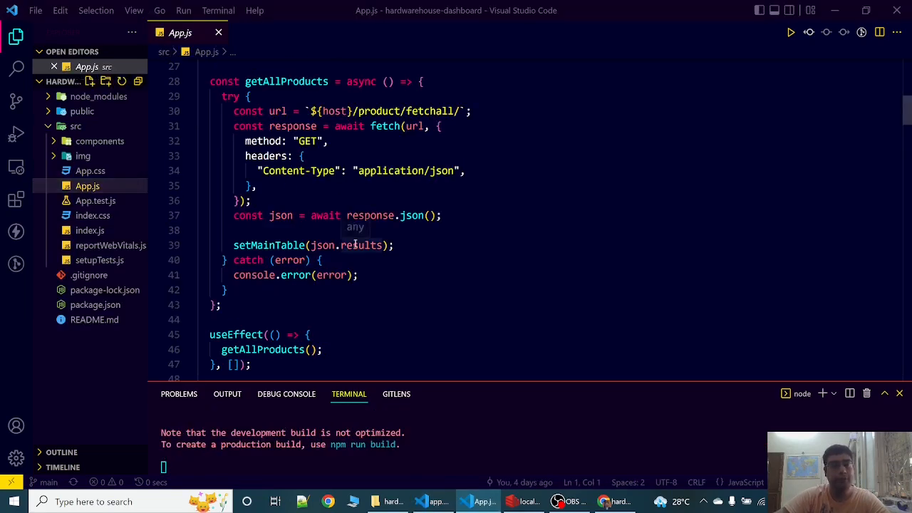
{"action": "scroll", "coordinate": [347, 235], "scroll_direction": "up", "scroll_amount": 5}
{"action": "scroll", "coordinate": [348, 248], "scroll_direction": "up", "scroll_amount": 5}
{"action": "scroll", "coordinate": [349, 249], "scroll_direction": "down", "scroll_amount": 2}
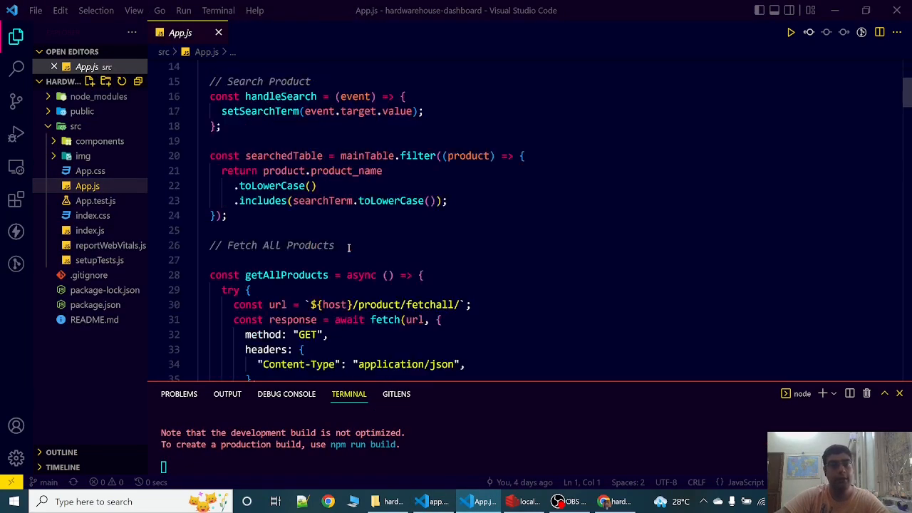
{"action": "scroll", "coordinate": [348, 248], "scroll_direction": "down", "scroll_amount": 11}
{"action": "scroll", "coordinate": [432, 183], "scroll_direction": "down", "scroll_amount": 3}
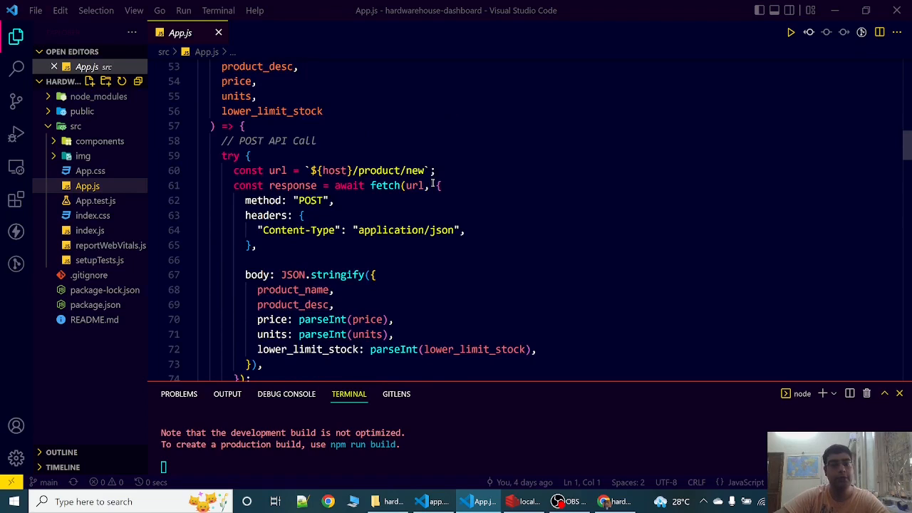
{"action": "scroll", "coordinate": [432, 183], "scroll_direction": "down", "scroll_amount": 1}
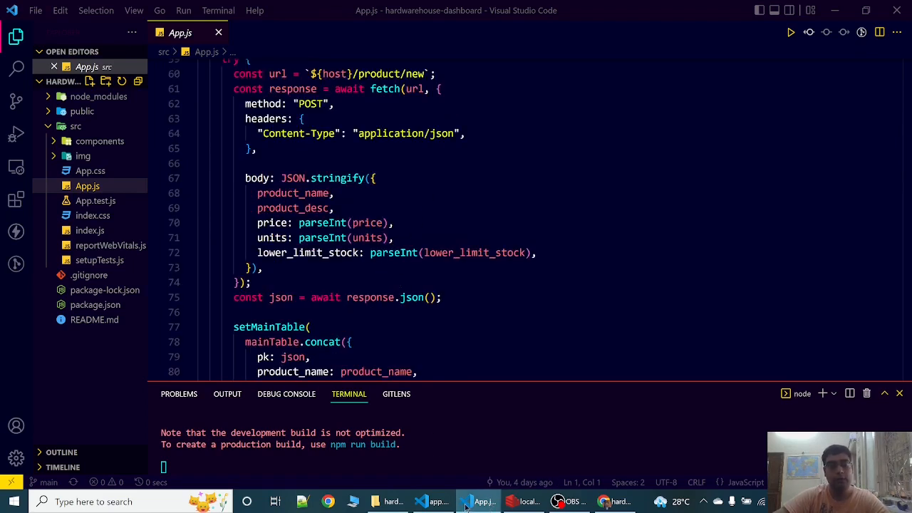
{"action": "left_click", "coordinate": [616, 501]}
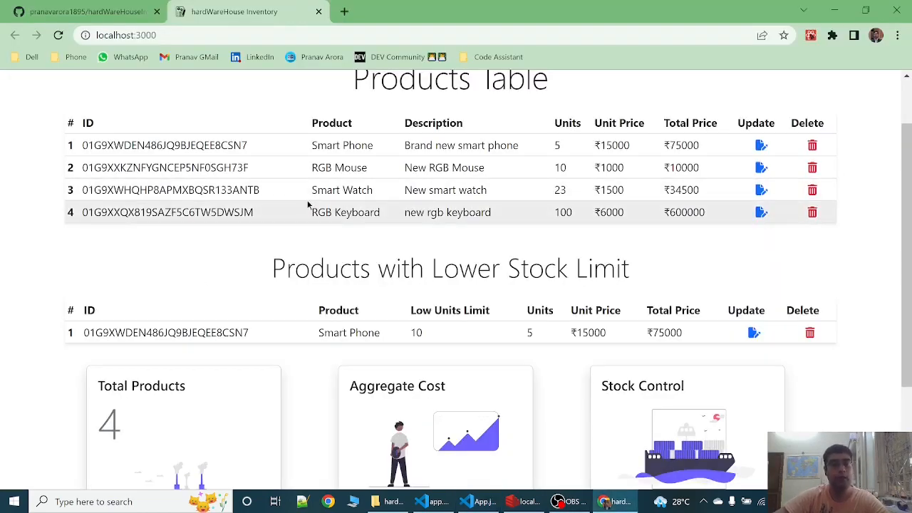
Show product.py's full Product JsonModel schema in the Flask window with the terminal shrunk.
{"action": "key", "text": "alt+Tab"}
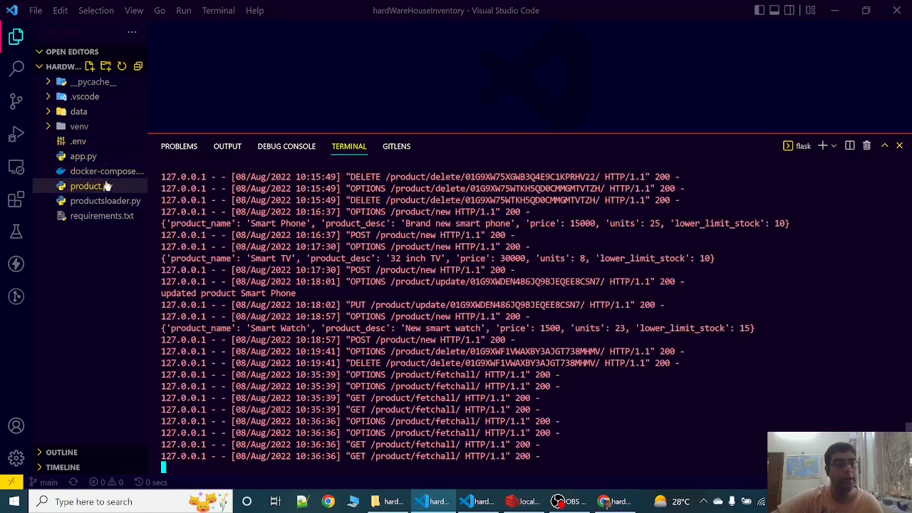
{"action": "left_click", "coordinate": [91, 185]}
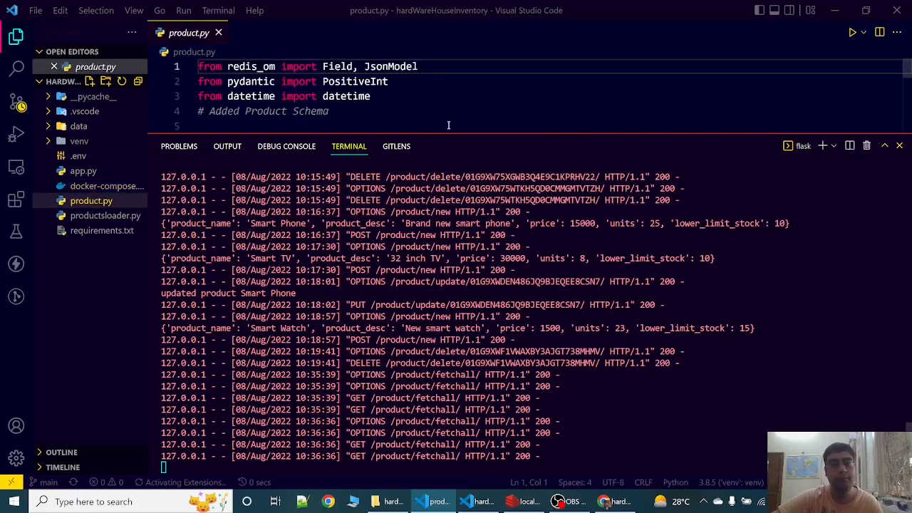
{"action": "left_click_drag", "start_coordinate": [451, 134], "coordinate": [450, 376]}
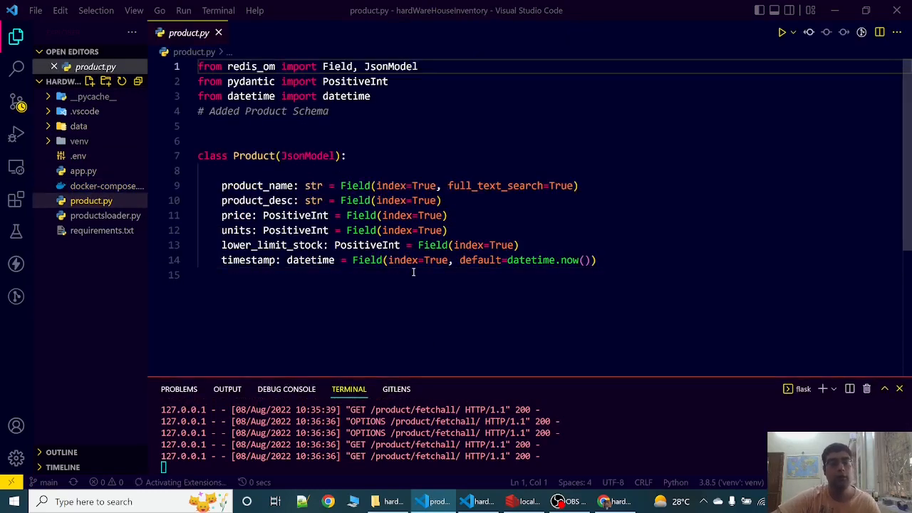